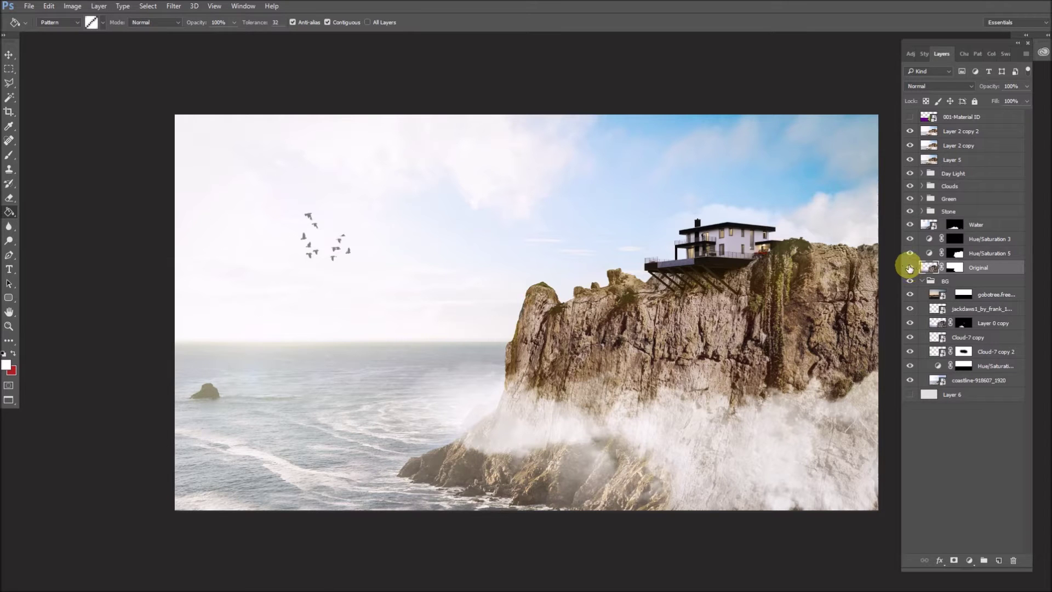
Step: Solo the Original layer, disable its mask to reveal the water, and peek at 001-Material ID
left_click(909, 269, "alt")
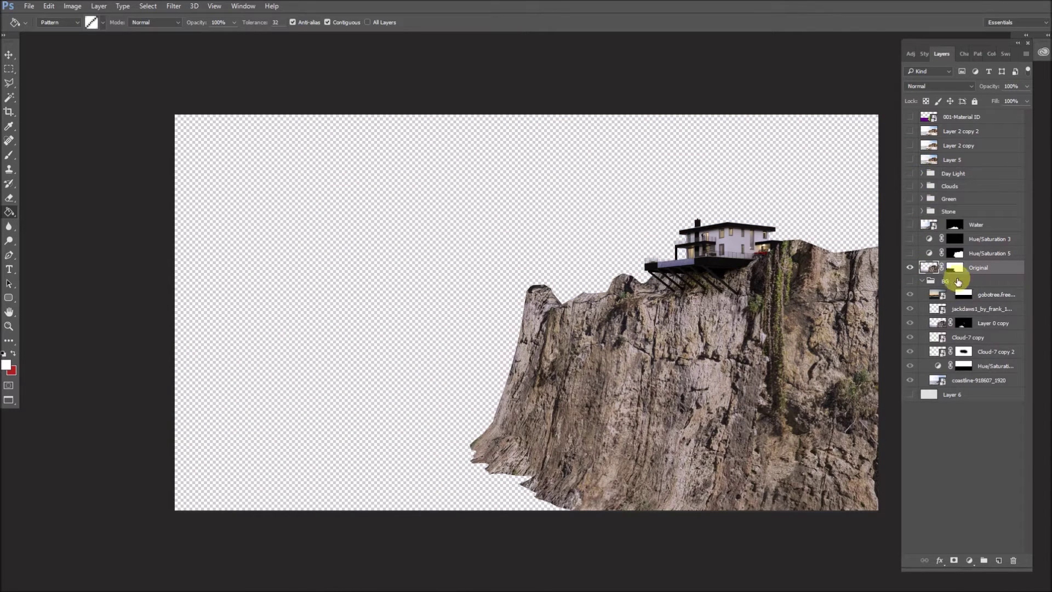
right_click(954, 271)
left_click(953, 281)
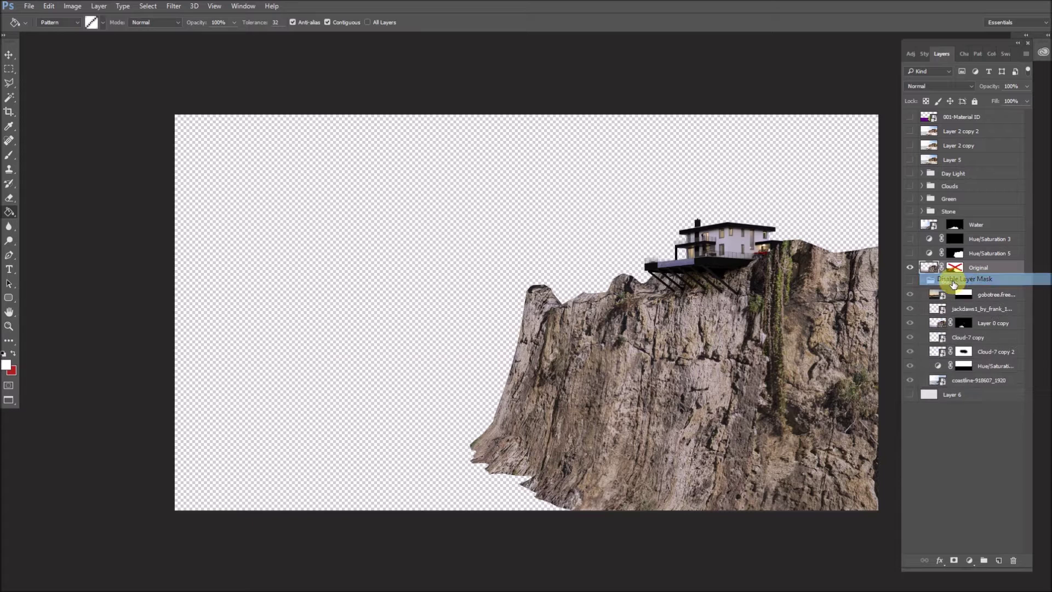
left_click(910, 118)
left_click(909, 118)
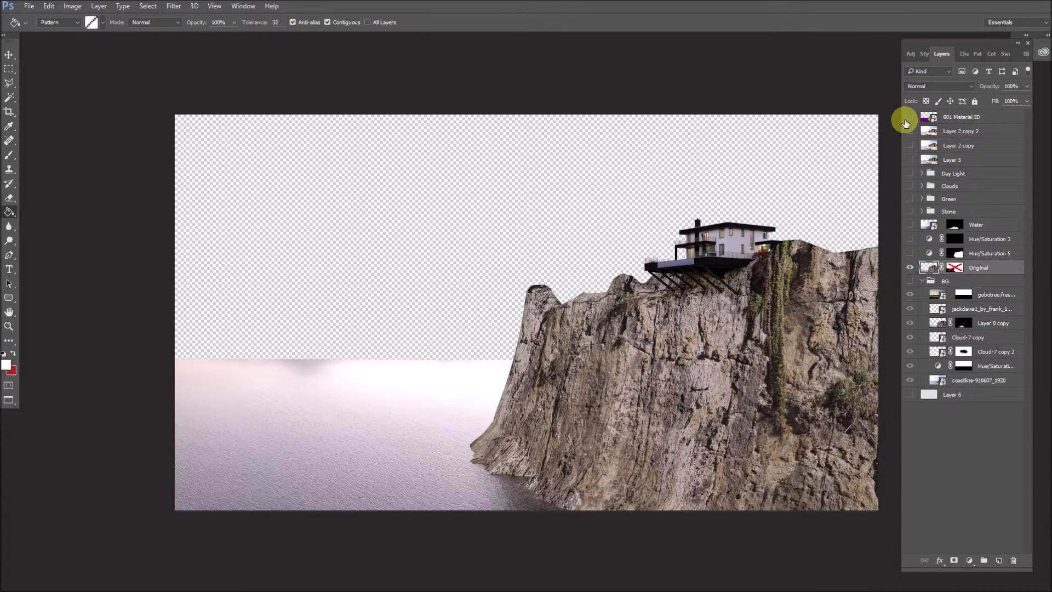
Step: Re-enable the Original mask and turn the BG group's sea and sky back on
left_click(910, 268)
left_click(954, 268, "shift")
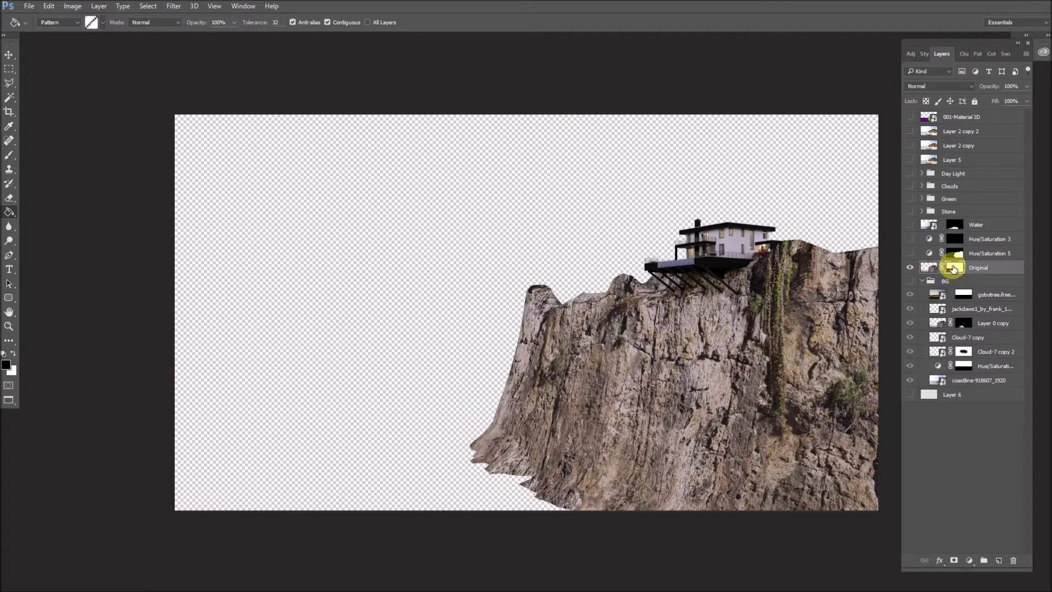
left_click(909, 381)
left_click(910, 281)
left_click(910, 281, "alt")
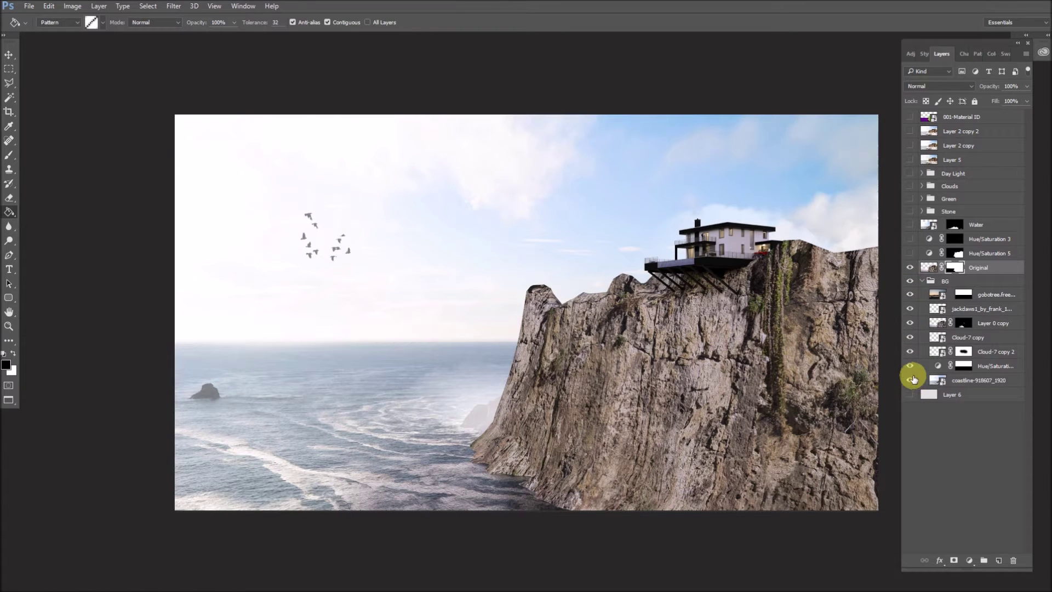
Step: View the coastline photo alone, then compare it with the Original cliff layer on and off
left_click(910, 380)
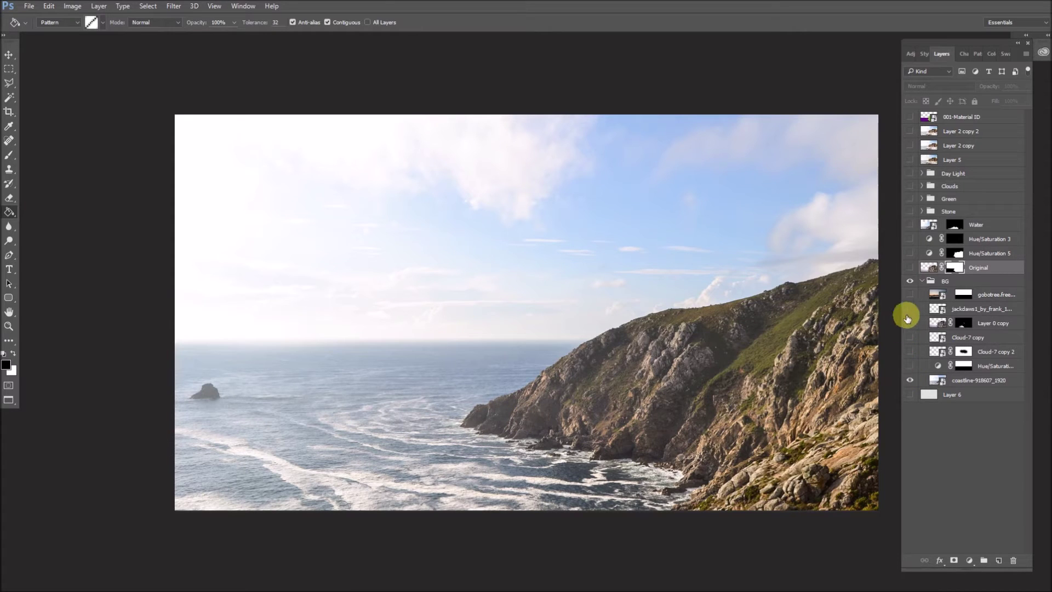
left_click(910, 268)
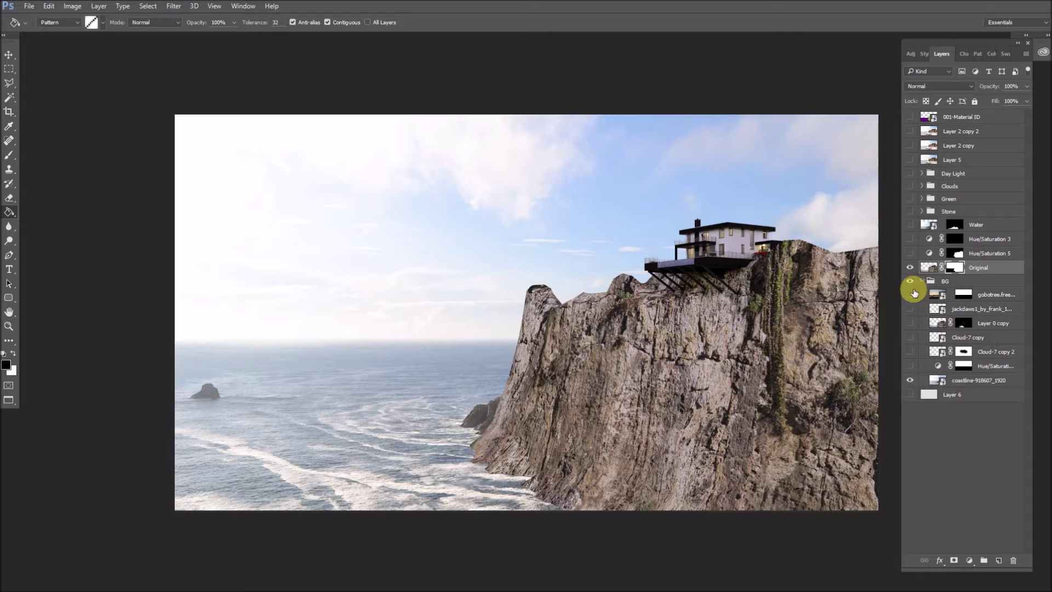
left_click(909, 268)
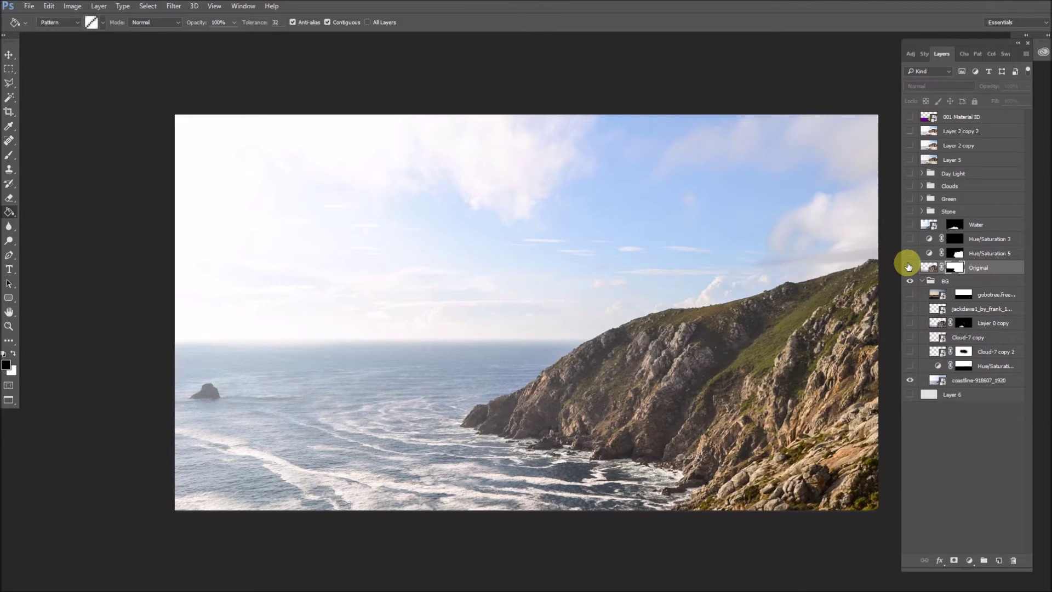
left_click(910, 268)
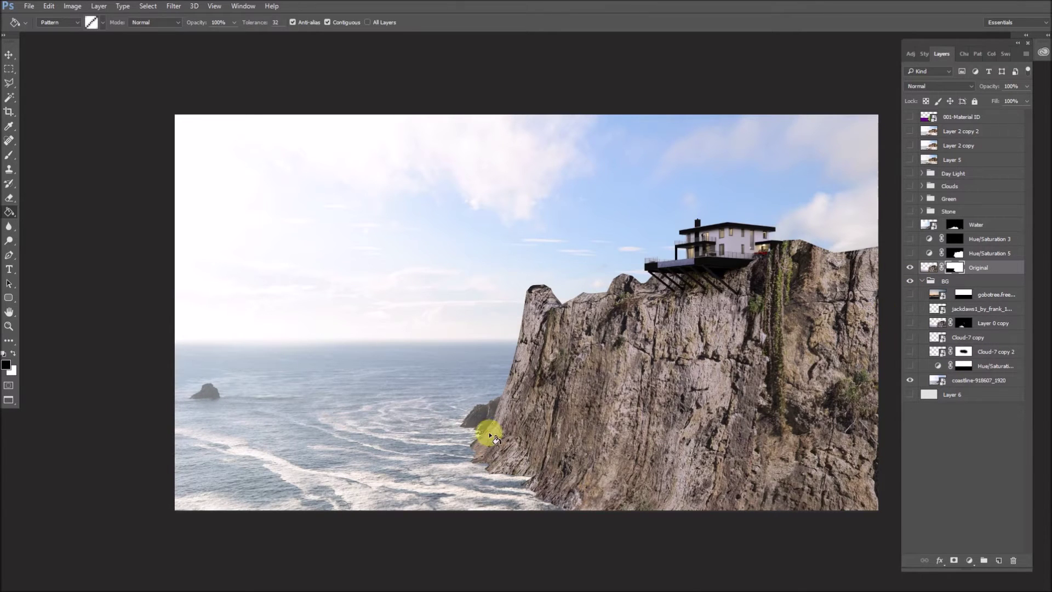
Step: Show the sky-paling Hue/Saturation and the Cloud-7 copy 2 mist, comparing each
left_click(910, 366)
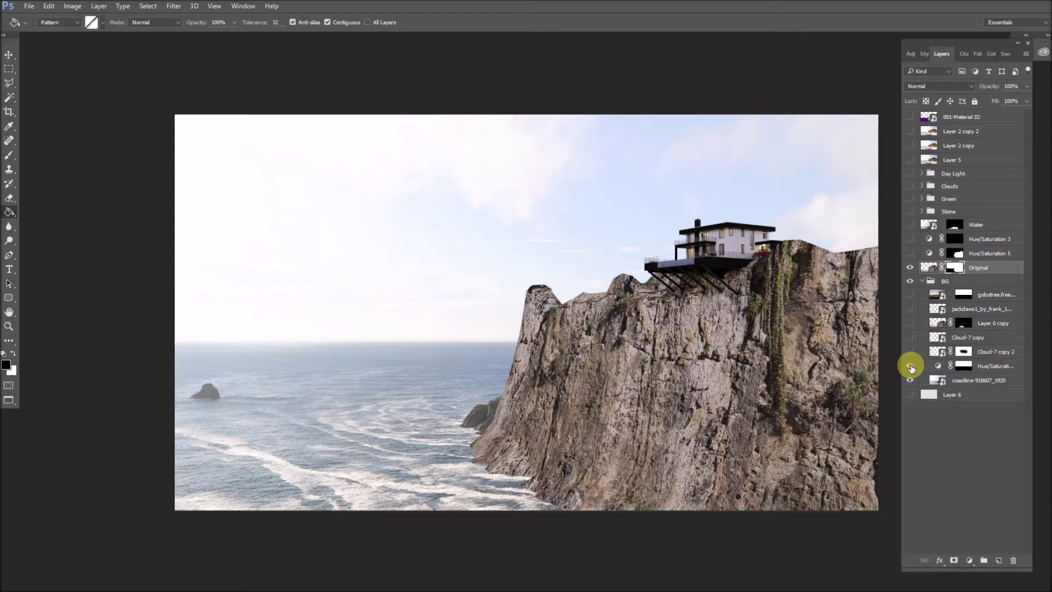
left_click(910, 367)
left_click(910, 367)
left_click(910, 352)
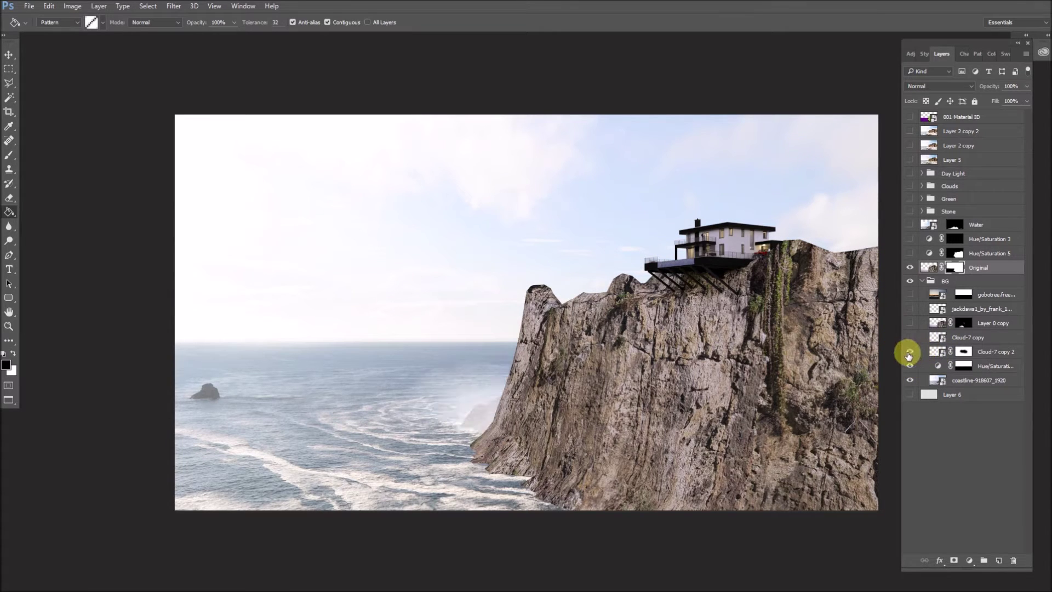
left_click(909, 353)
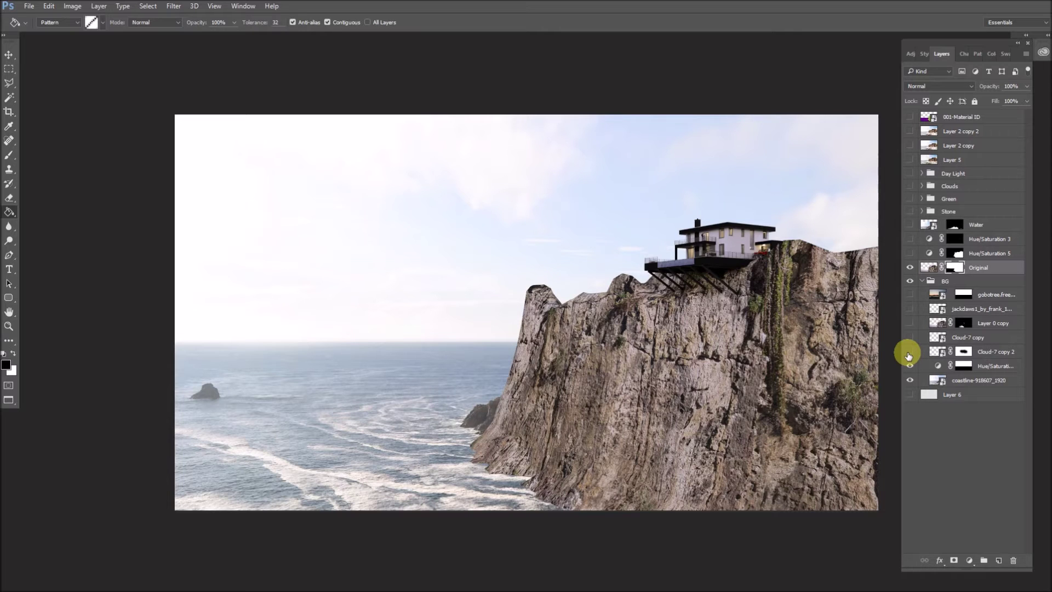
left_click(909, 355)
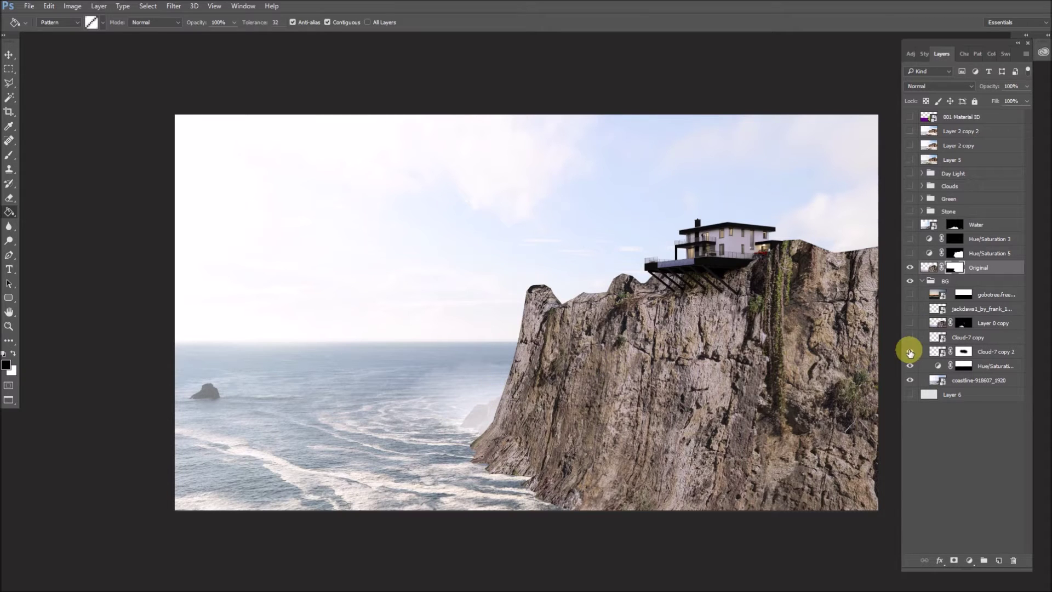
Step: Show the Cloud-7 copy cloud behind the house and the foam-darkening Layer 0 copy, comparing each
left_click(909, 338)
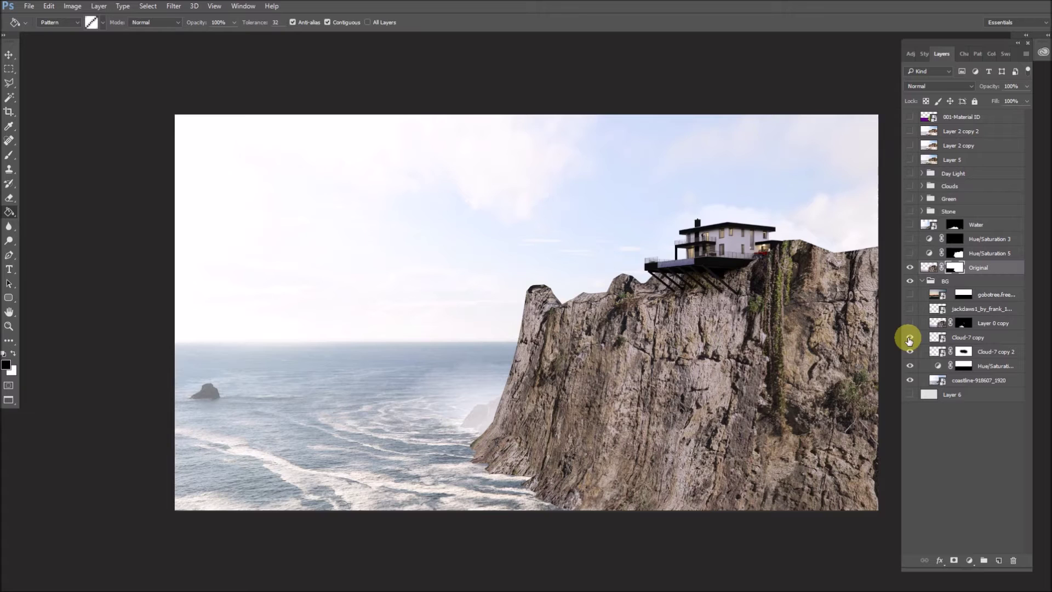
left_click(909, 338)
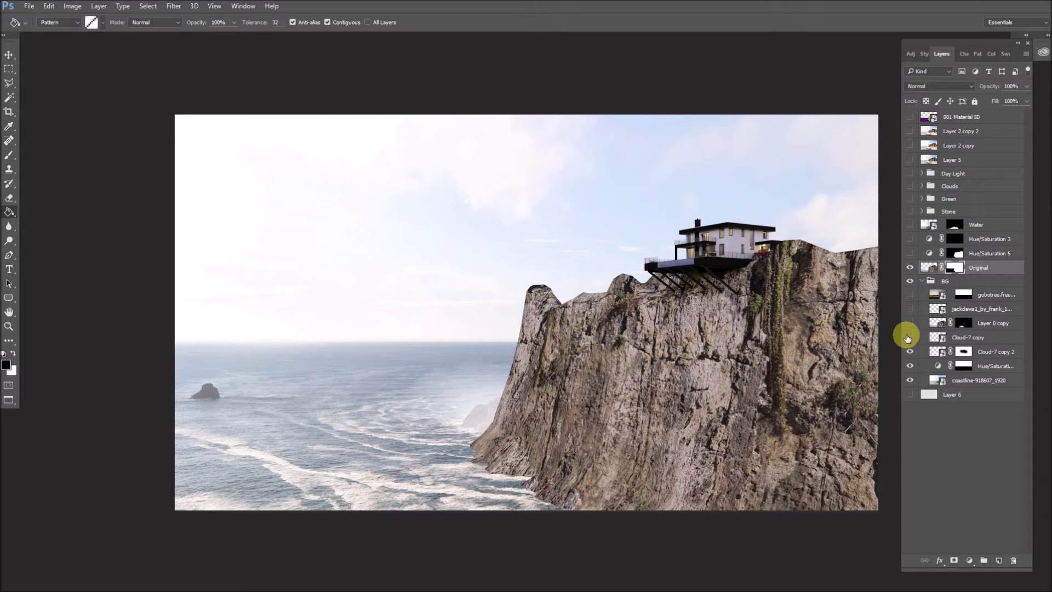
left_click(909, 338)
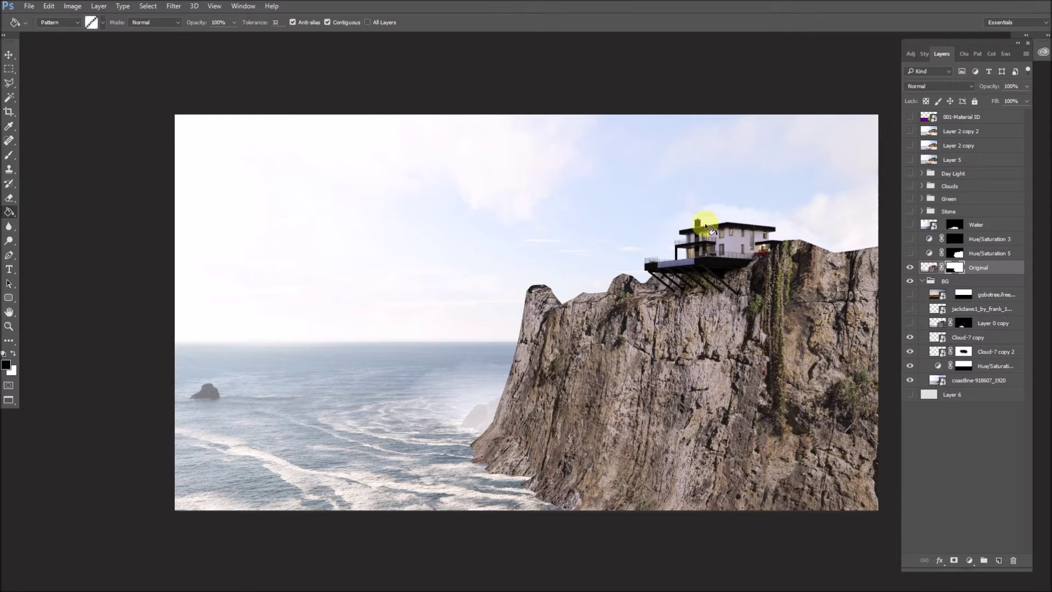
left_click(909, 323)
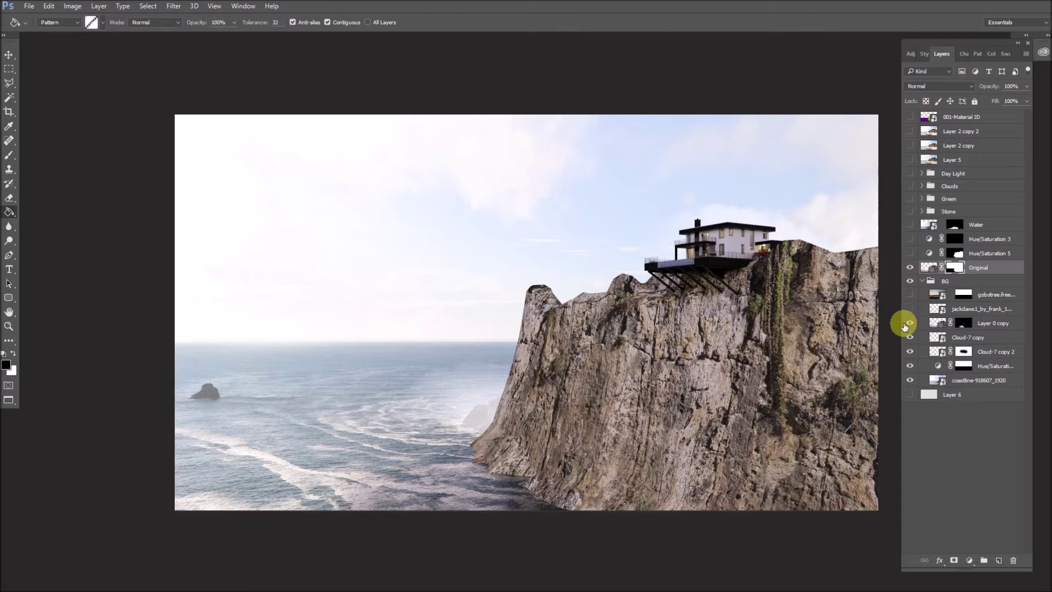
left_click(905, 325)
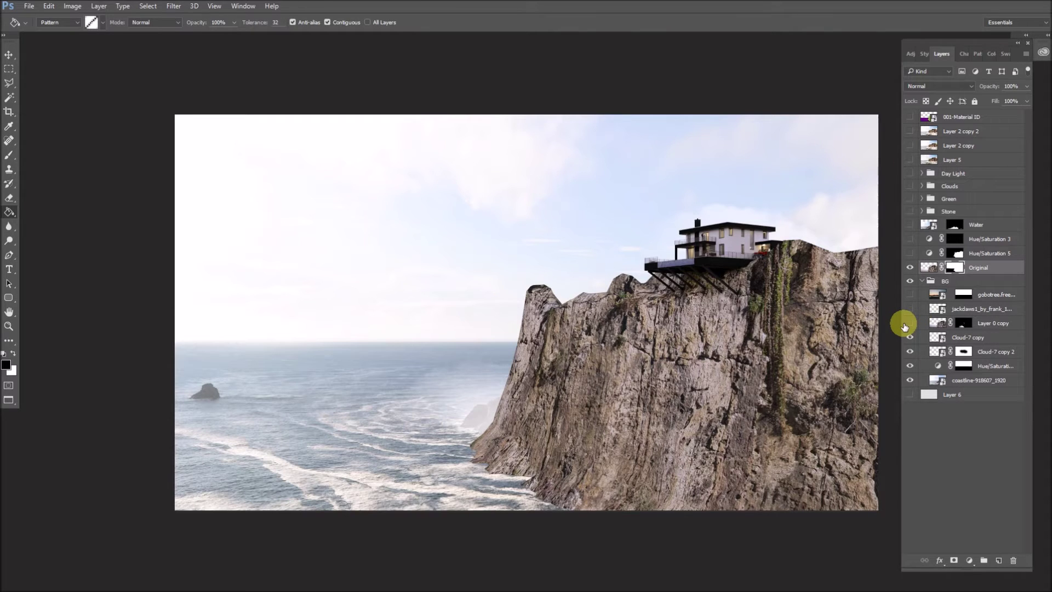
left_click(909, 323)
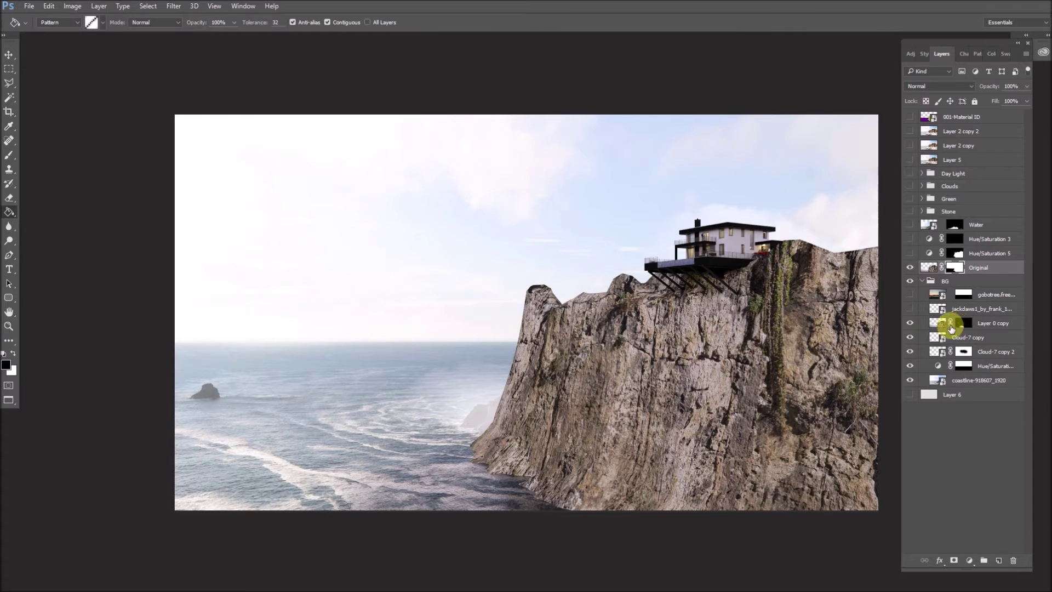
Step: Isolate Layer 0 copy, restore the coastline, sky tint and mist, and inspect its blending
left_click(910, 323, "alt")
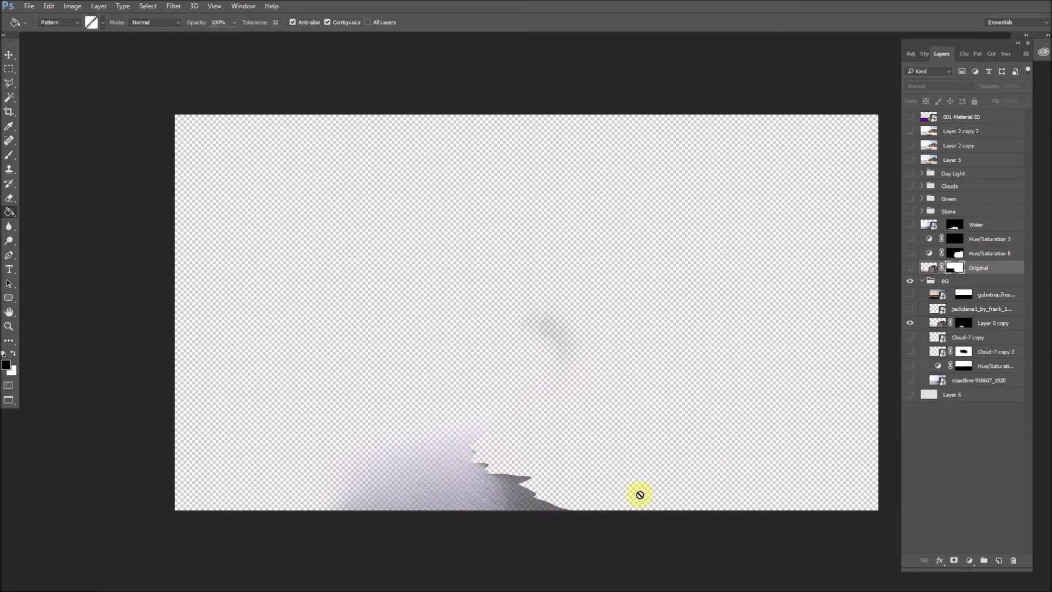
left_click_drag(909, 380, 904, 265)
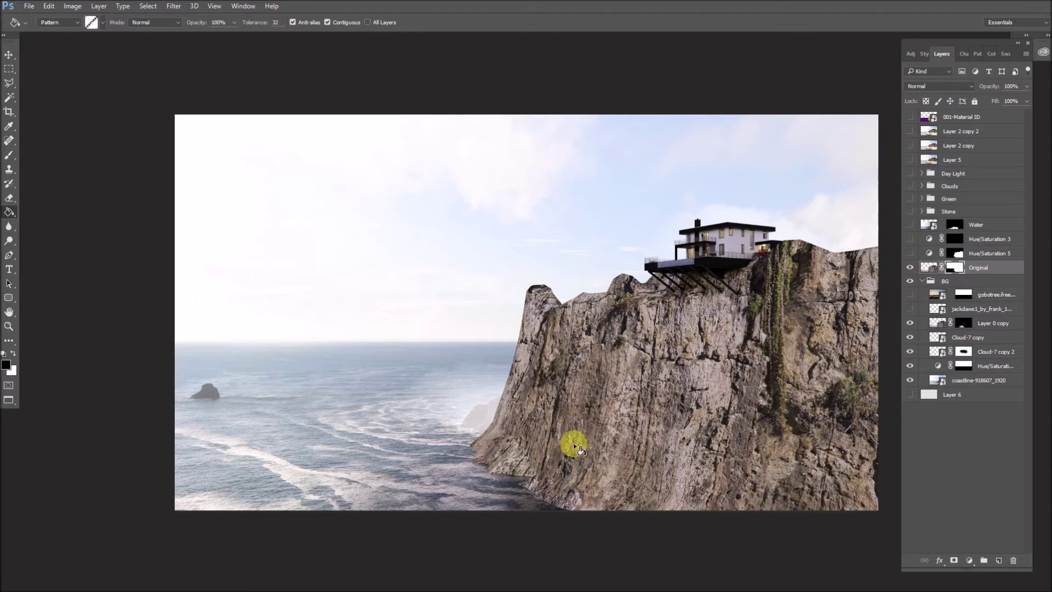
left_click(931, 321)
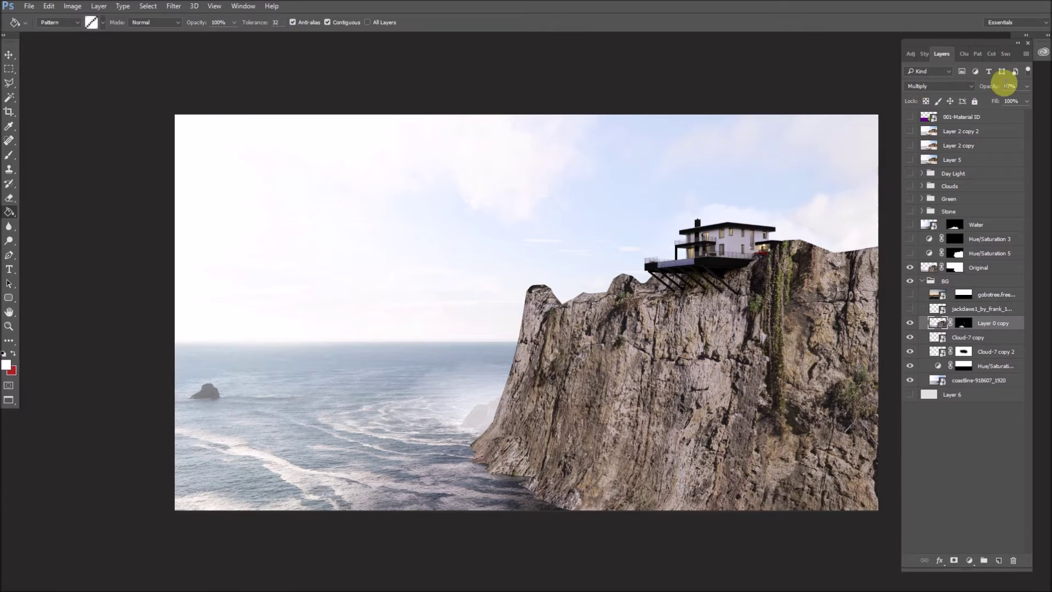
Step: Show the jackdaws bird flock and the blue cloudy gobotree sky, comparing each
left_click(910, 309)
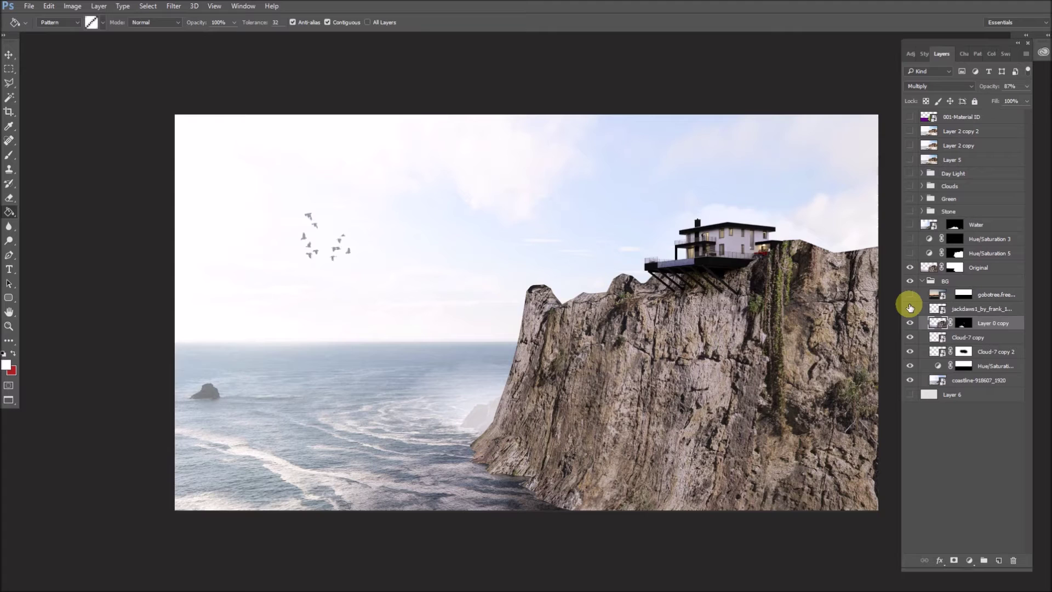
left_click(911, 309)
left_click(938, 309)
left_click(910, 295)
left_click(910, 294)
left_click(910, 295)
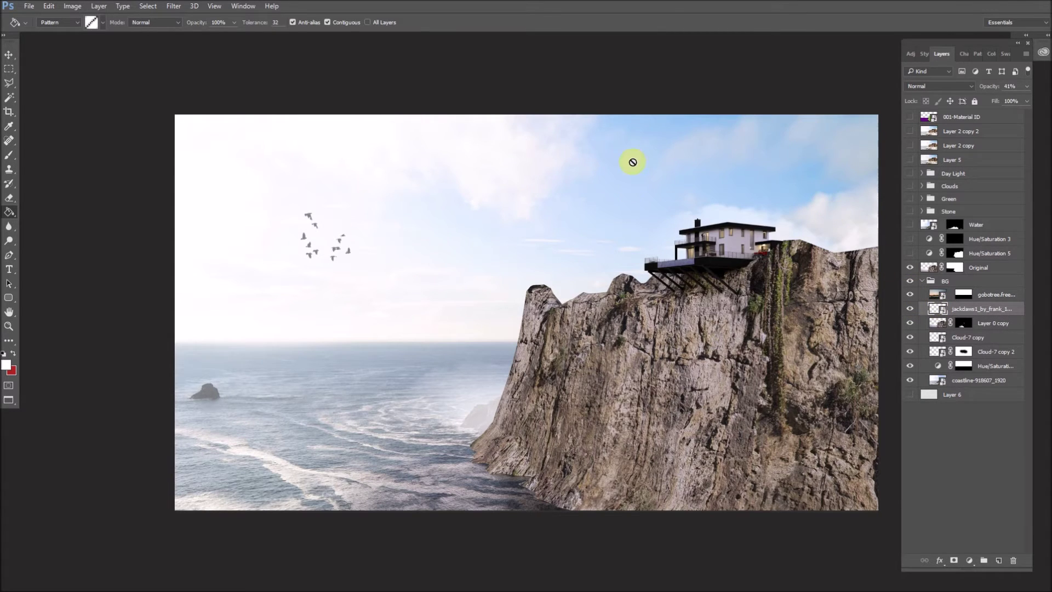
Step: Compare the gobotree sky and the Cloud-7 copy 2 sea mist on and off
left_click(914, 295)
left_click(914, 295)
left_click(910, 352)
left_click(910, 353)
left_click(910, 352)
left_click(910, 352)
Step: Turn on Hue/Saturation 5 and Hue/Saturation 3 over Original, and briefly preview the Water layer
left_click(920, 267)
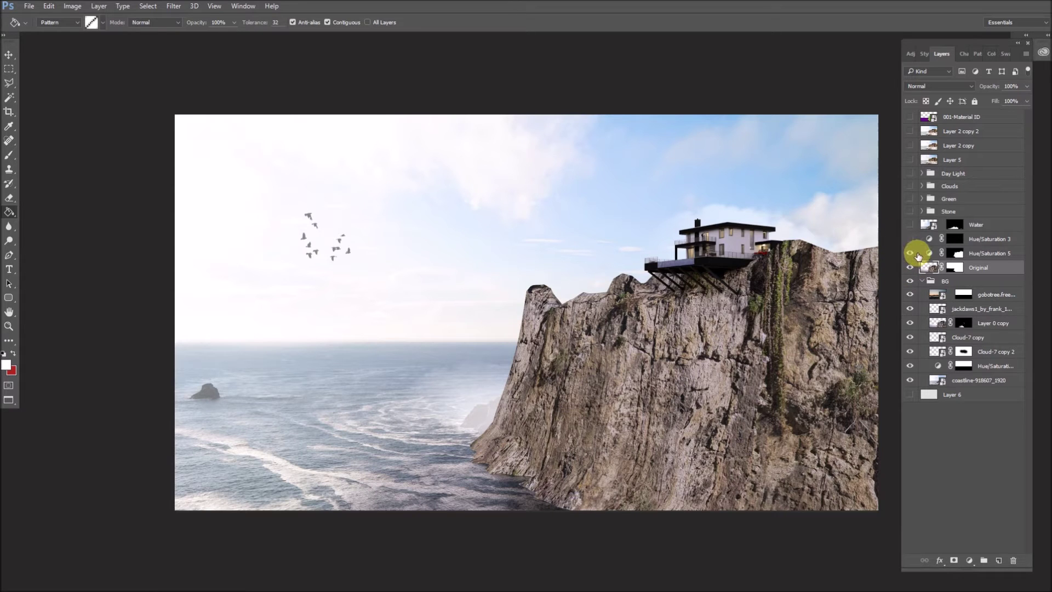
left_click(911, 253)
left_click(910, 253)
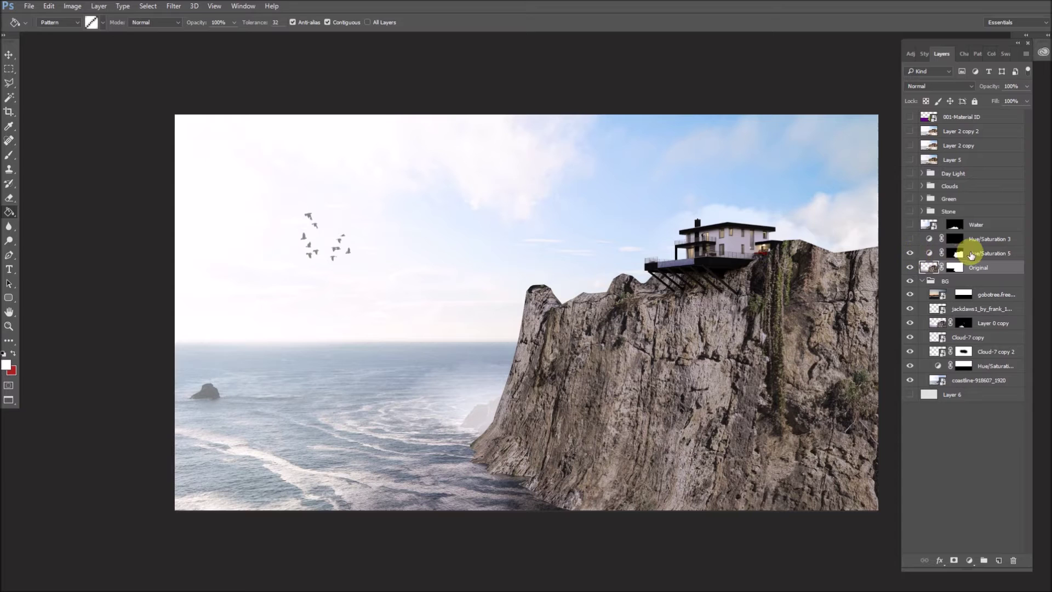
left_click(910, 239)
left_click(910, 240)
left_click(910, 226)
left_click(911, 225)
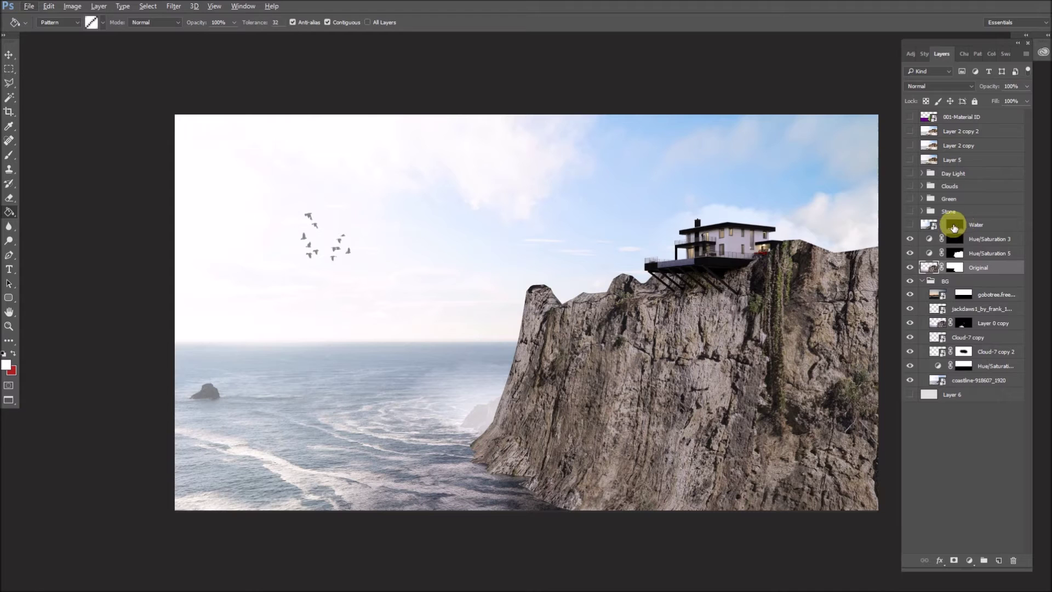
Step: Show the Water layer, previewing it with its mask disabled then re-enabled, and expand the Stone group
right_click(954, 228)
left_click(955, 232)
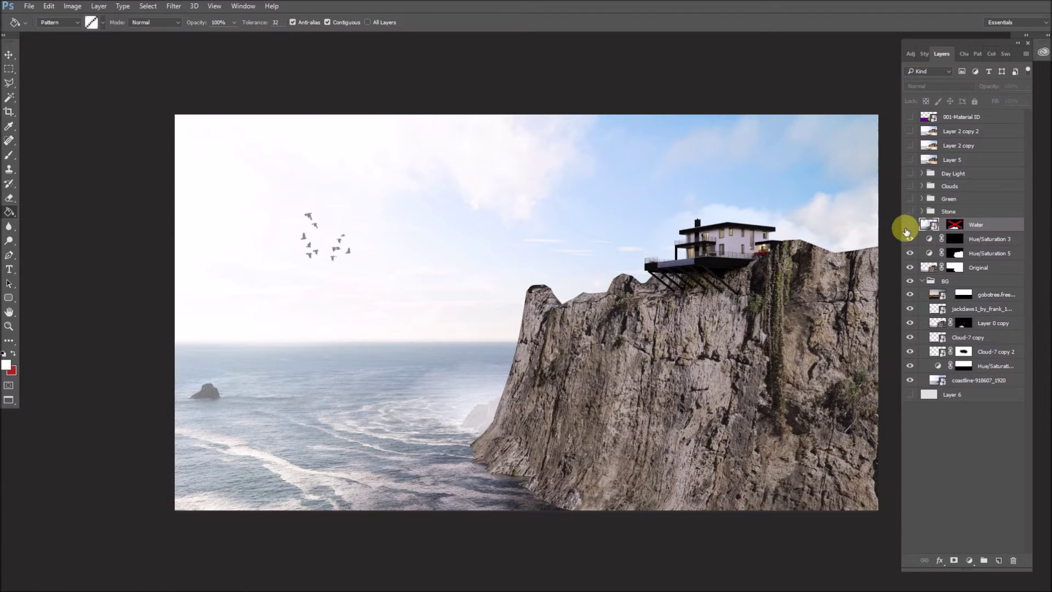
left_click(908, 227)
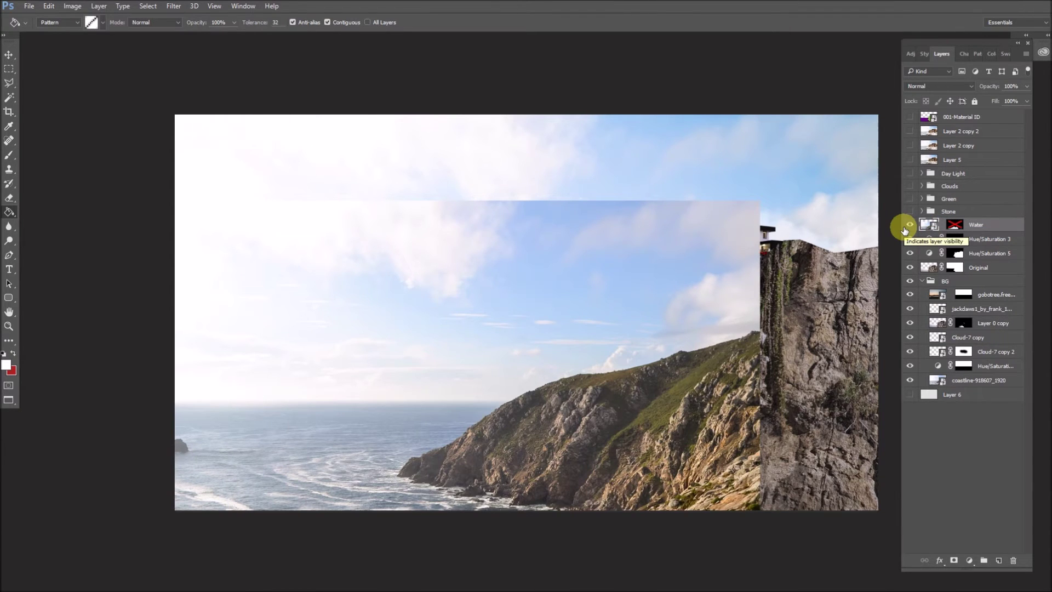
left_click(955, 226, "shift")
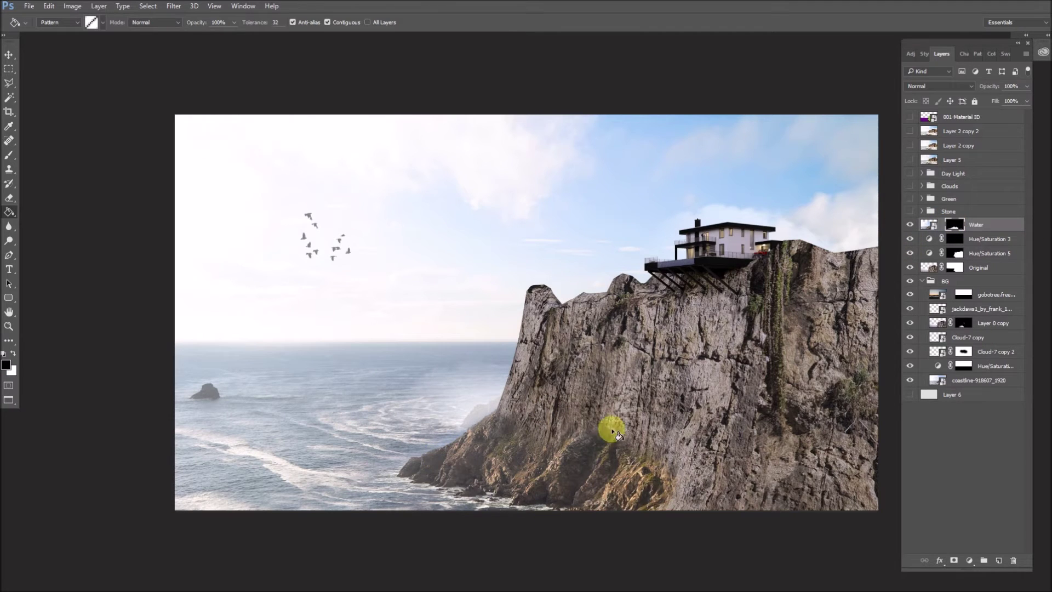
left_click(921, 210)
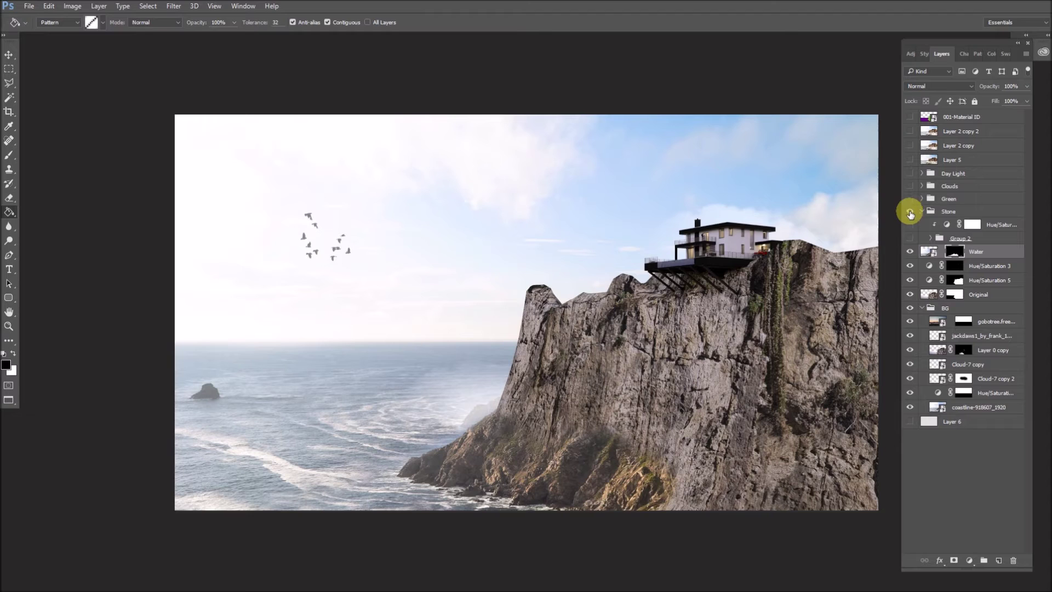
Step: Turn on the Stone group and Group 2, toggling individual rock and cliff layers to compare
left_click(910, 212)
left_click(931, 238)
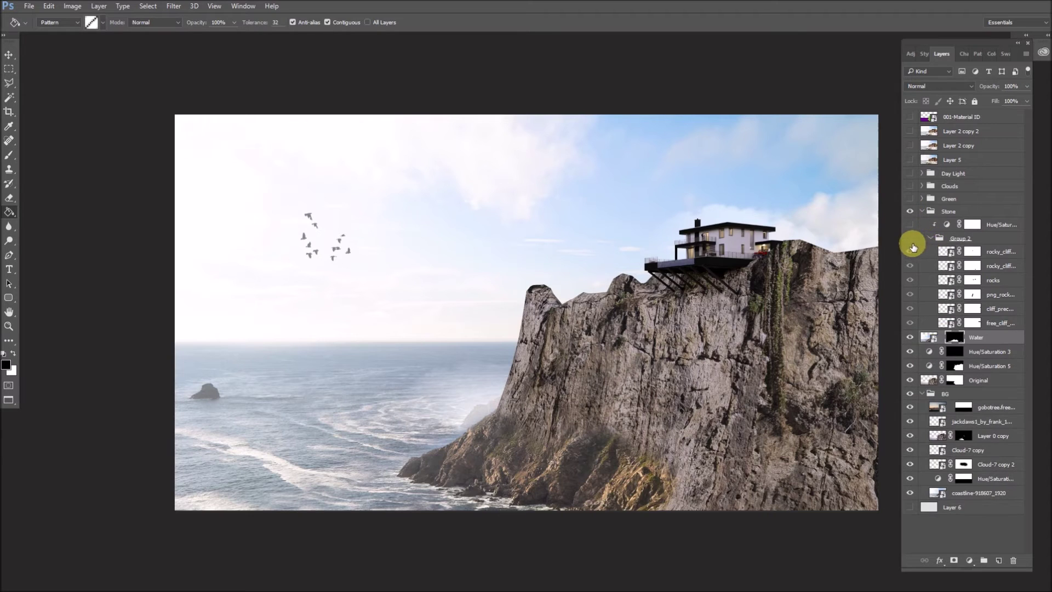
left_click(910, 239)
left_click(908, 325)
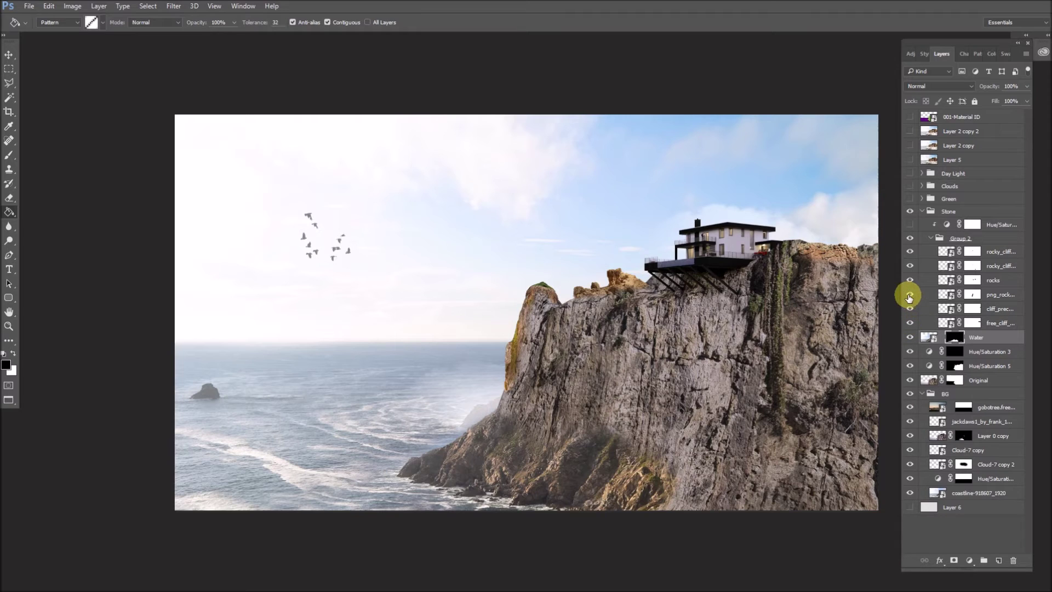
left_click(909, 295)
left_click(909, 295)
left_click(910, 281)
left_click(910, 282)
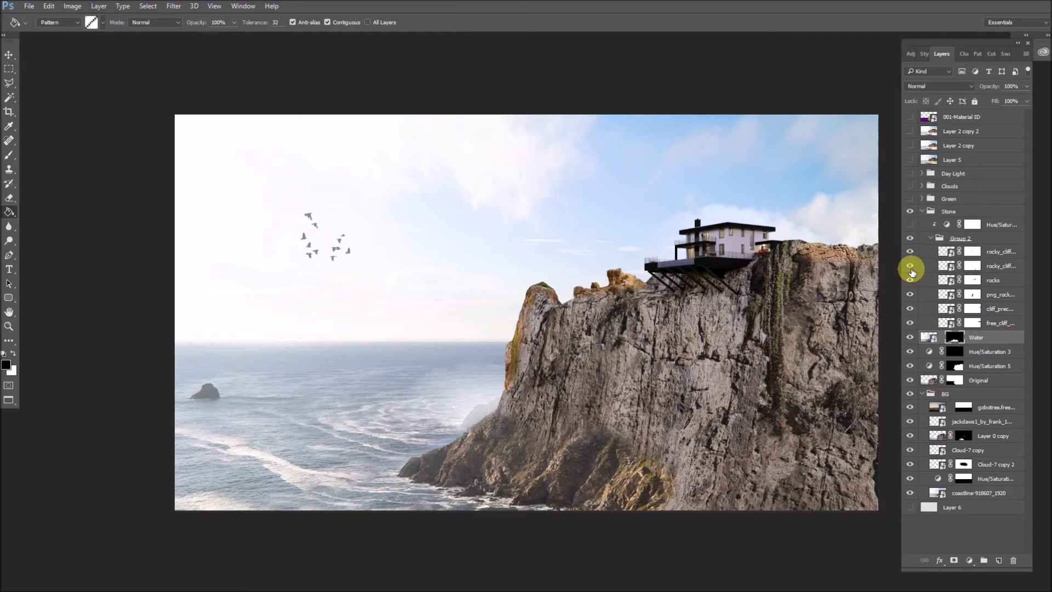
left_click(910, 267)
left_click(910, 267)
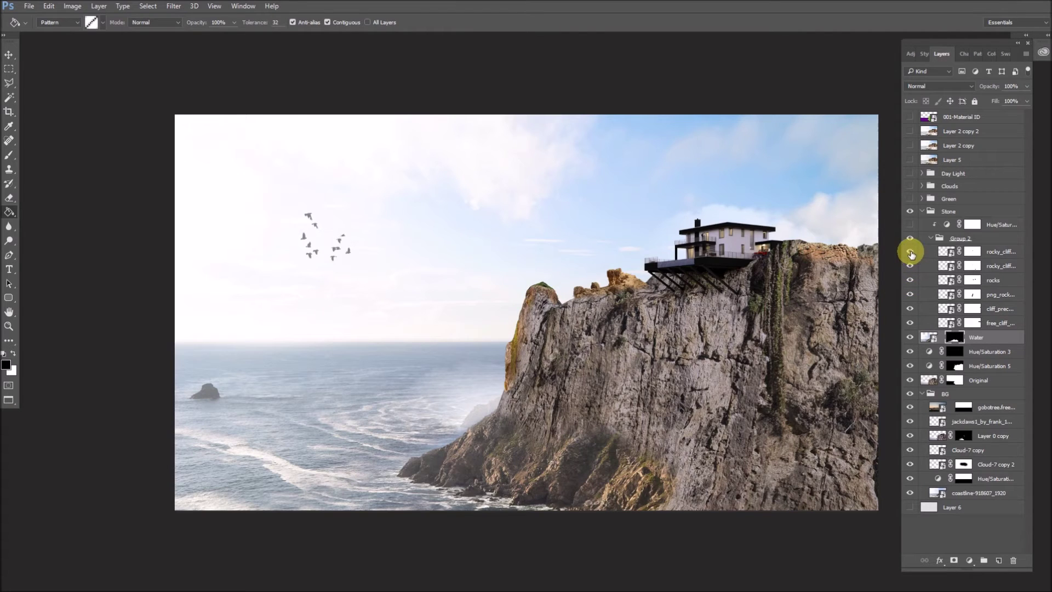
Step: Compare Group 2, enable the Stone Hue/Saturation adjustment, and collapse the Stone group
left_click(909, 236)
left_click(909, 236)
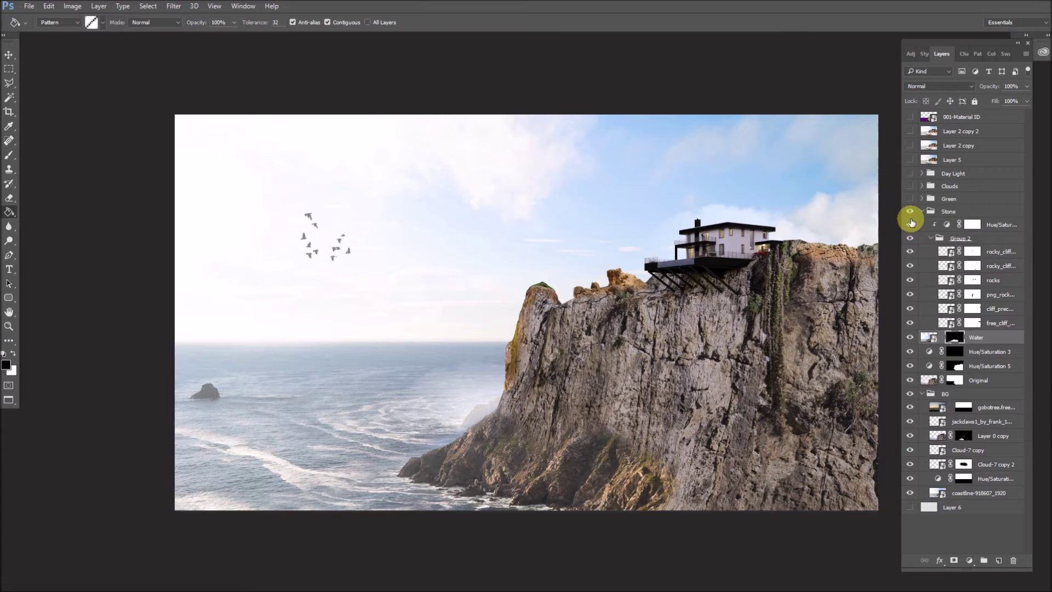
left_click(911, 224)
left_click(911, 224)
left_click(911, 223)
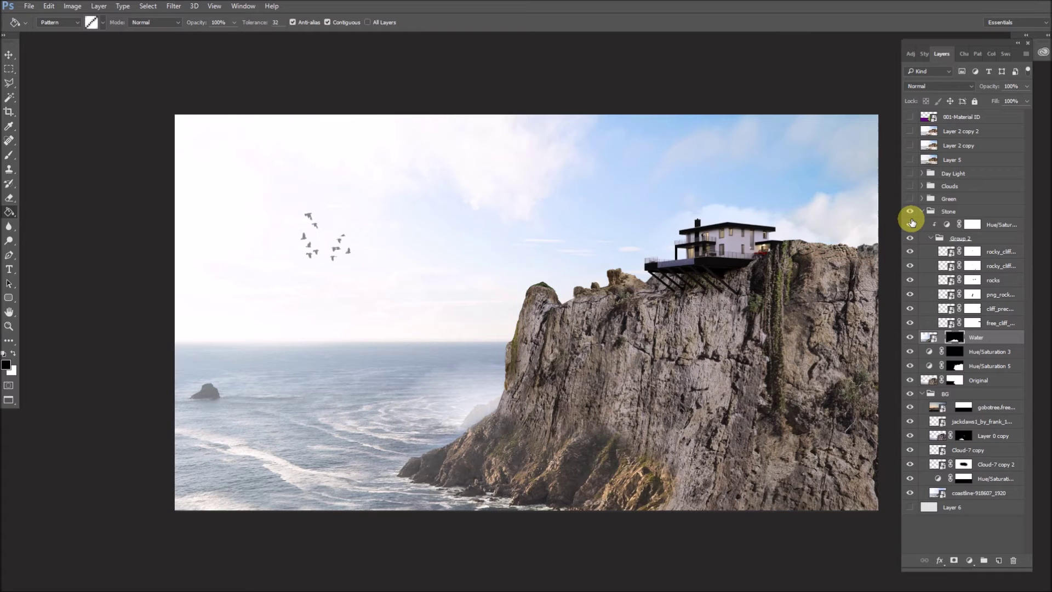
left_click(923, 213)
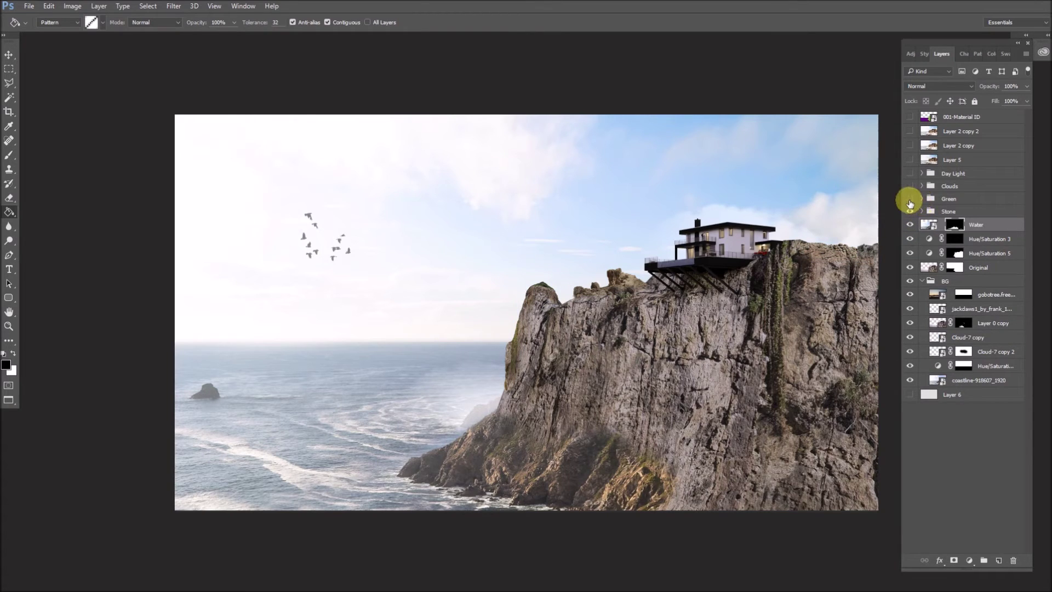
Step: Turn on the Green group's ivy layers and its Hue/Saturation adjustment, then collapse Green
left_click(909, 198)
left_click(922, 198)
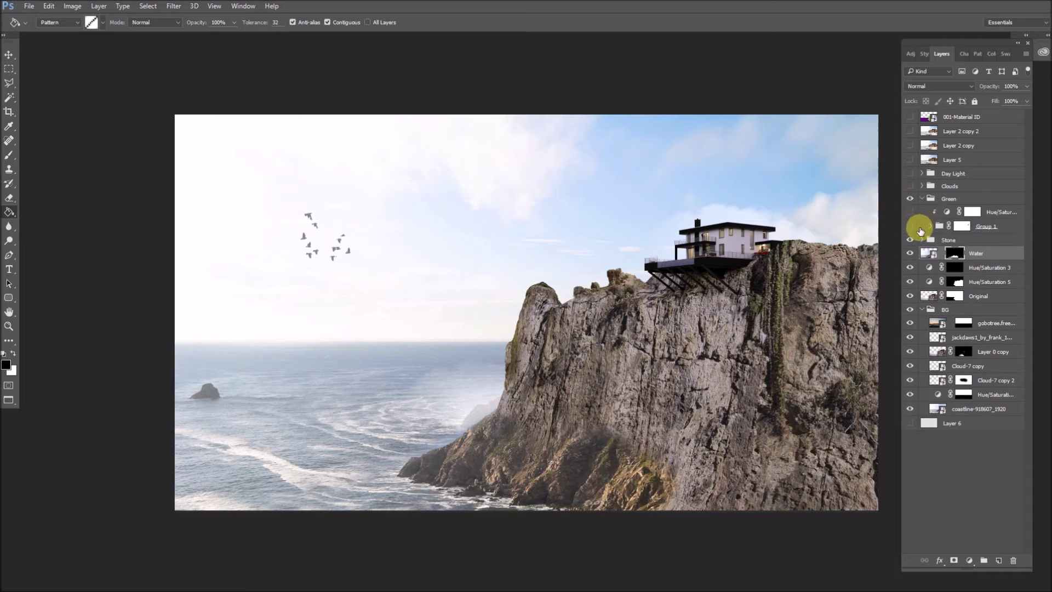
left_click(911, 226)
left_click(930, 226)
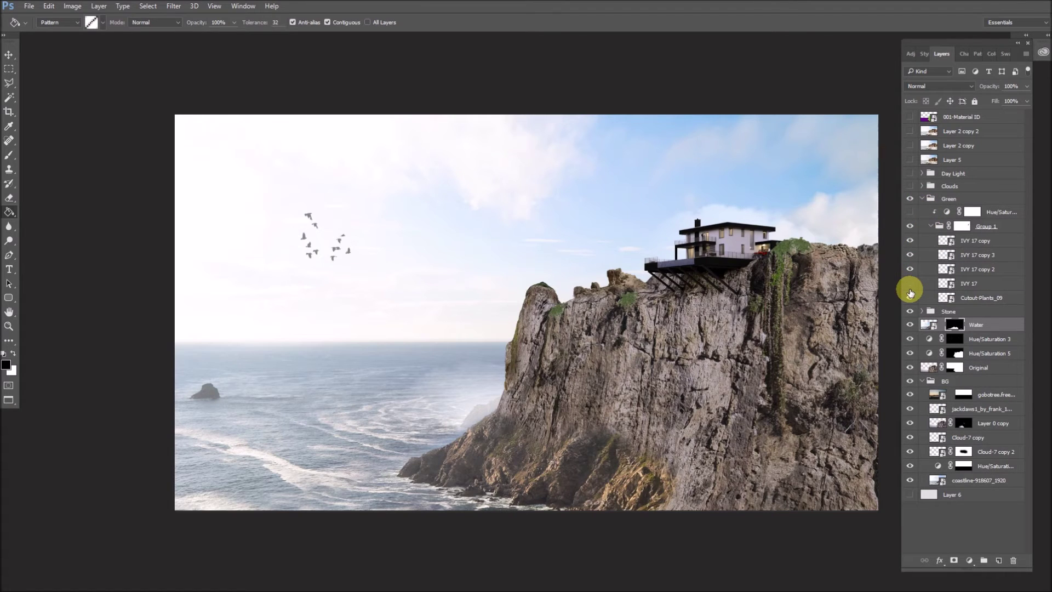
left_click_drag(910, 293, 912, 273)
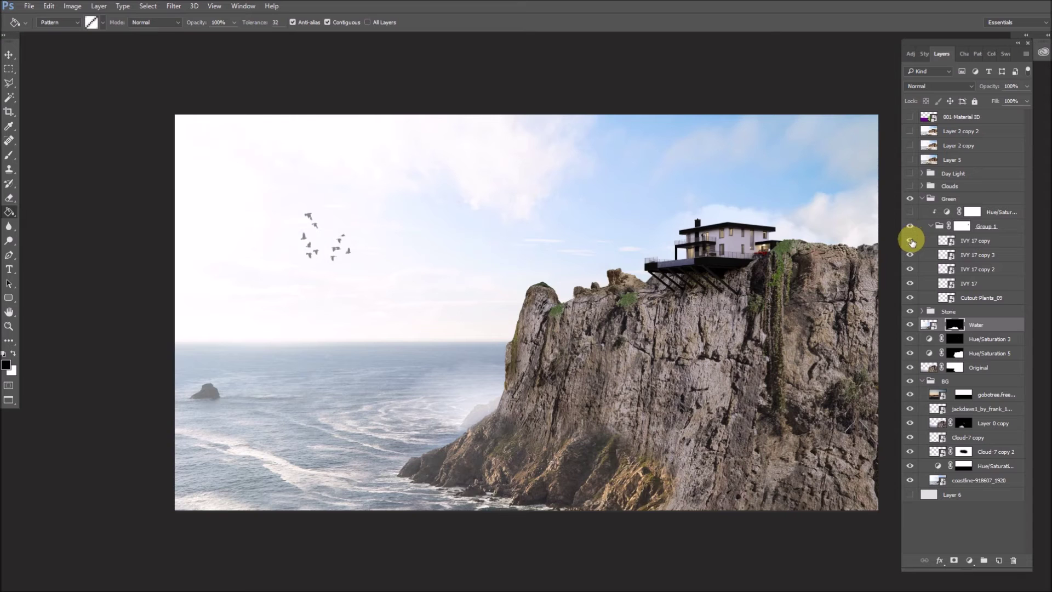
left_click(910, 212)
left_click(910, 212)
left_click(910, 212)
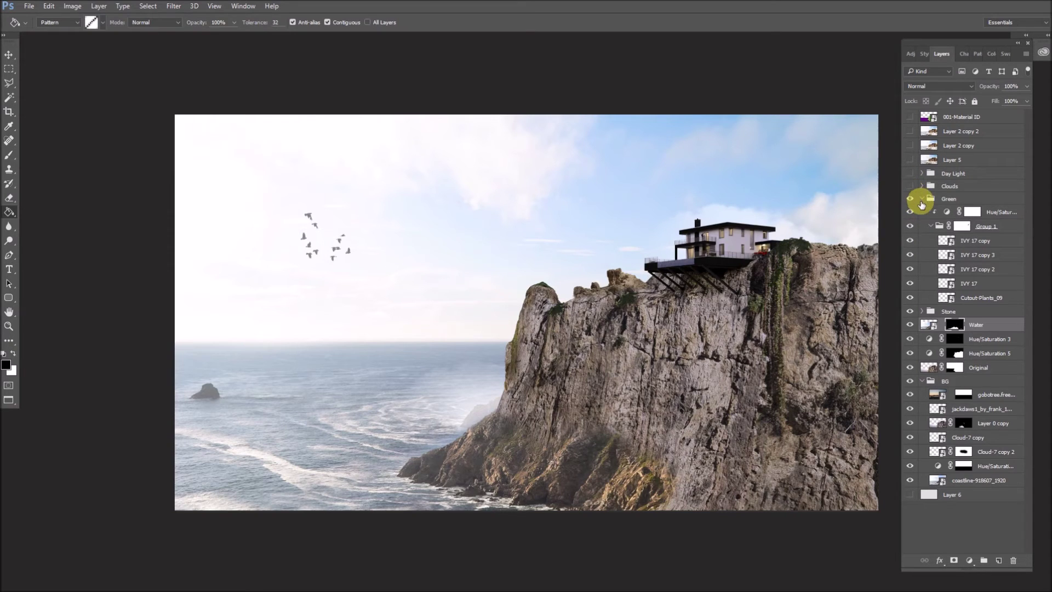
left_click(922, 198)
Step: Show the Cloud-7, cloud_PNG7 copy, copy 2 and cloud_PNG7 fog layers in the Clouds group, comparing the group
left_click(922, 186)
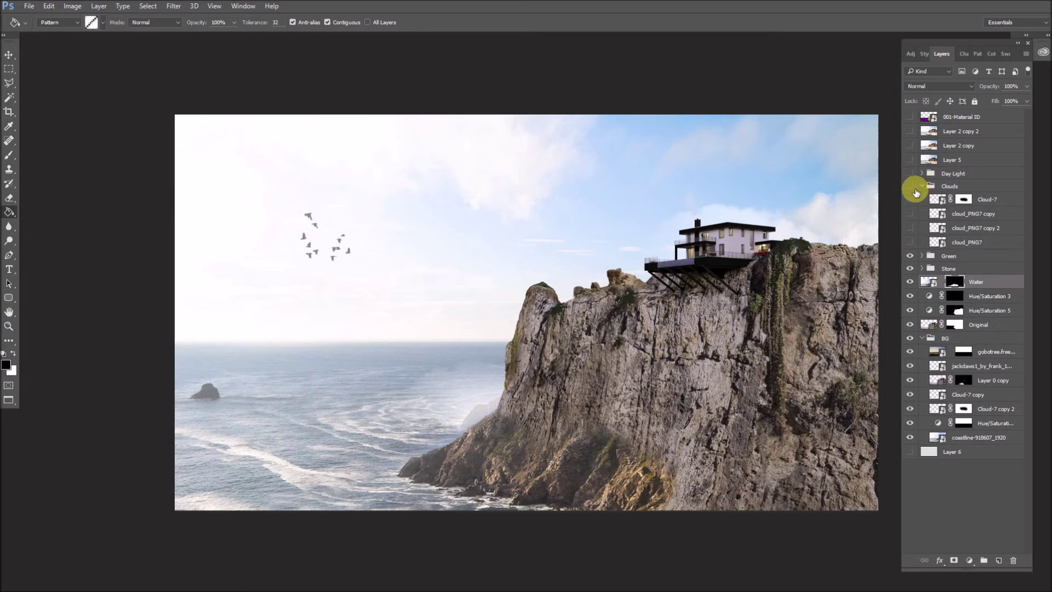
left_click(910, 200)
left_click(910, 200)
left_click(910, 201)
left_click(909, 213)
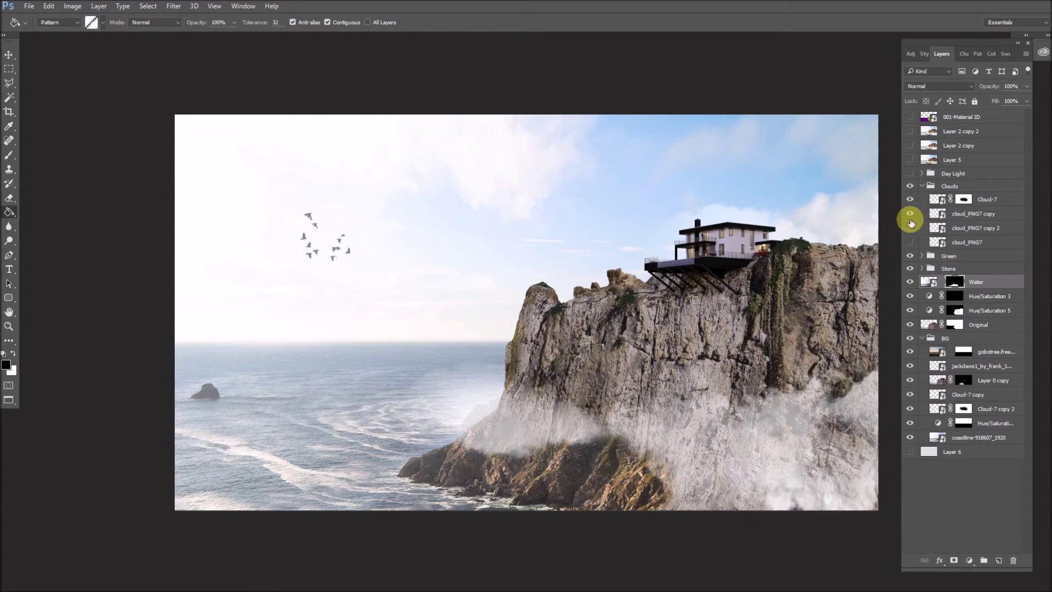
left_click(911, 227)
left_click(911, 241)
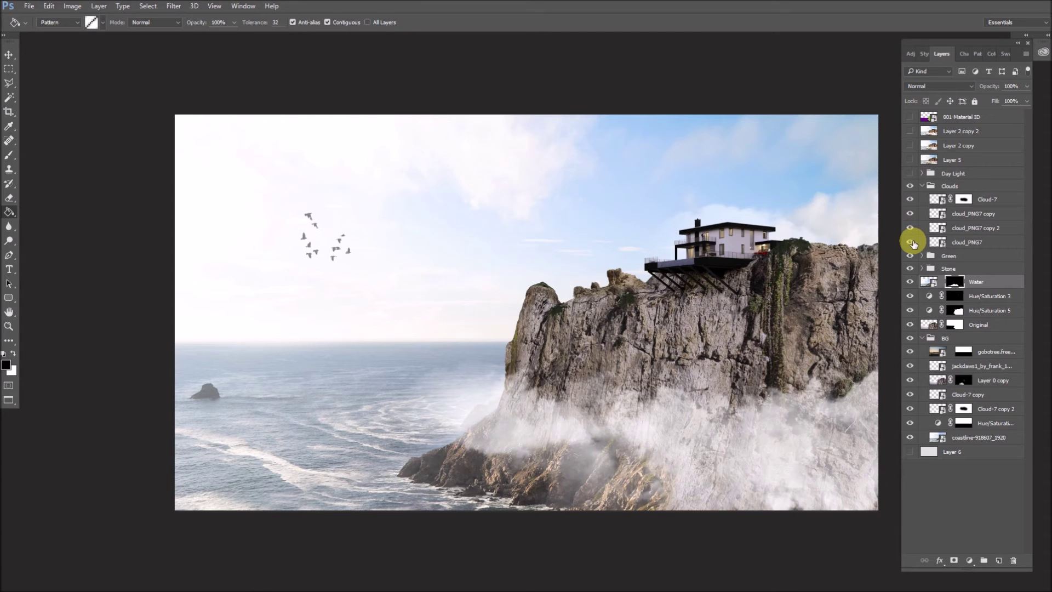
left_click(910, 186)
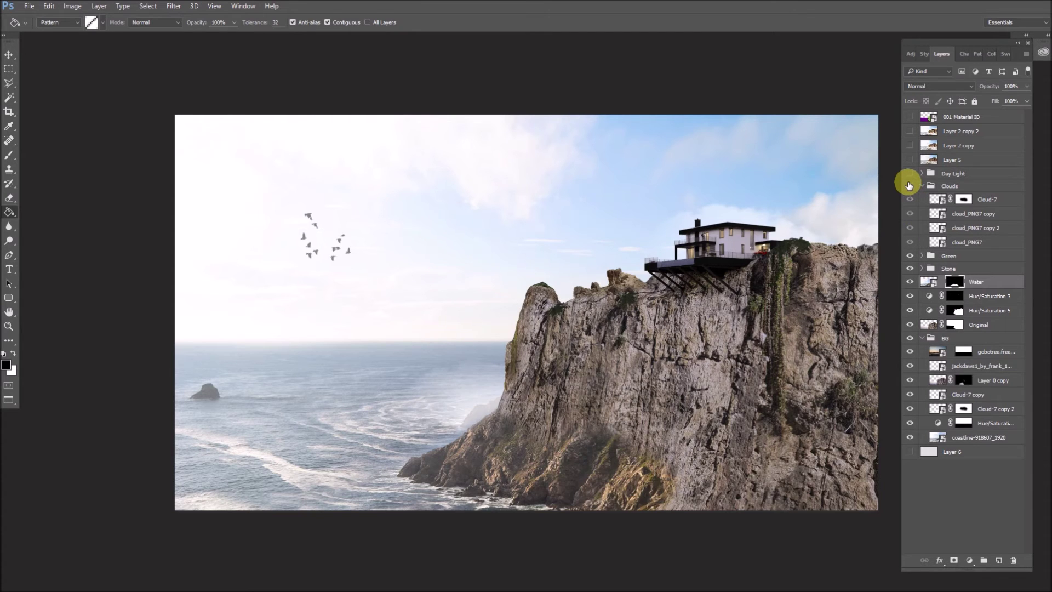
left_click(910, 186)
left_click(920, 175)
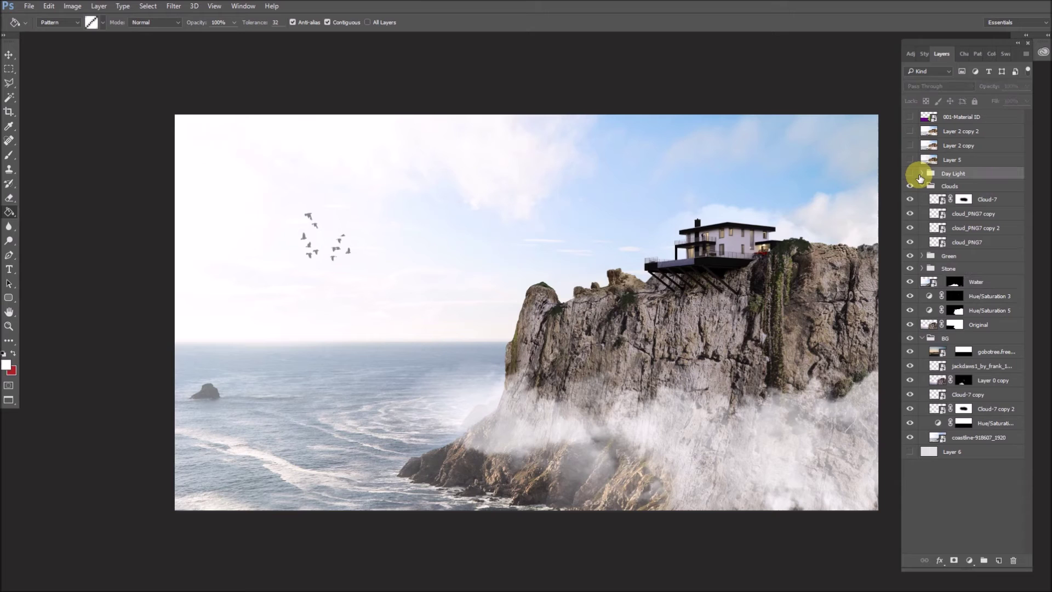
Step: Expand and show the Day Light group, then raise its sky layer to 100% opacity
left_click(921, 175)
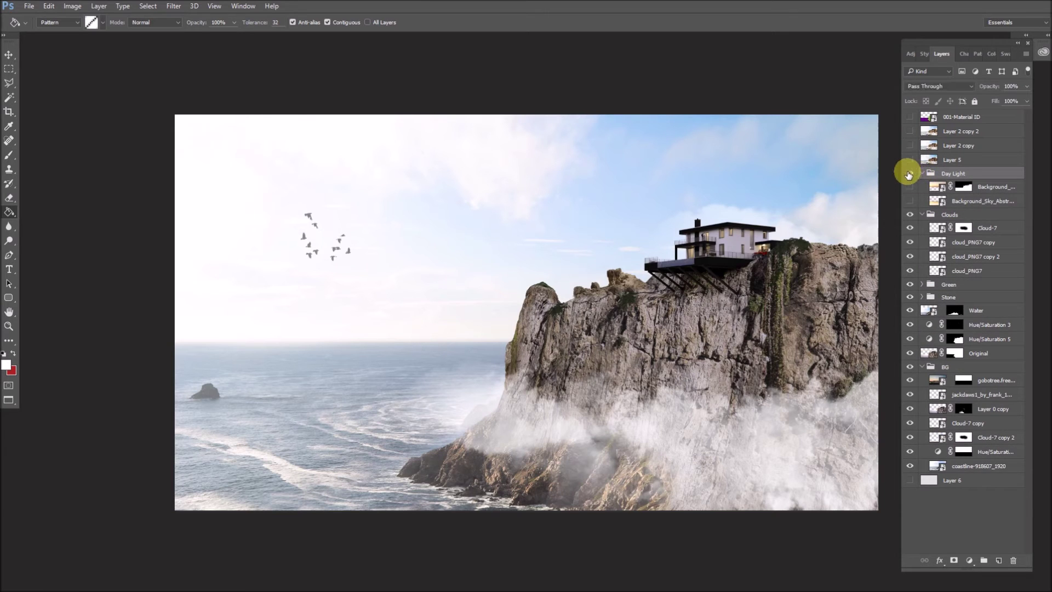
left_click(911, 201)
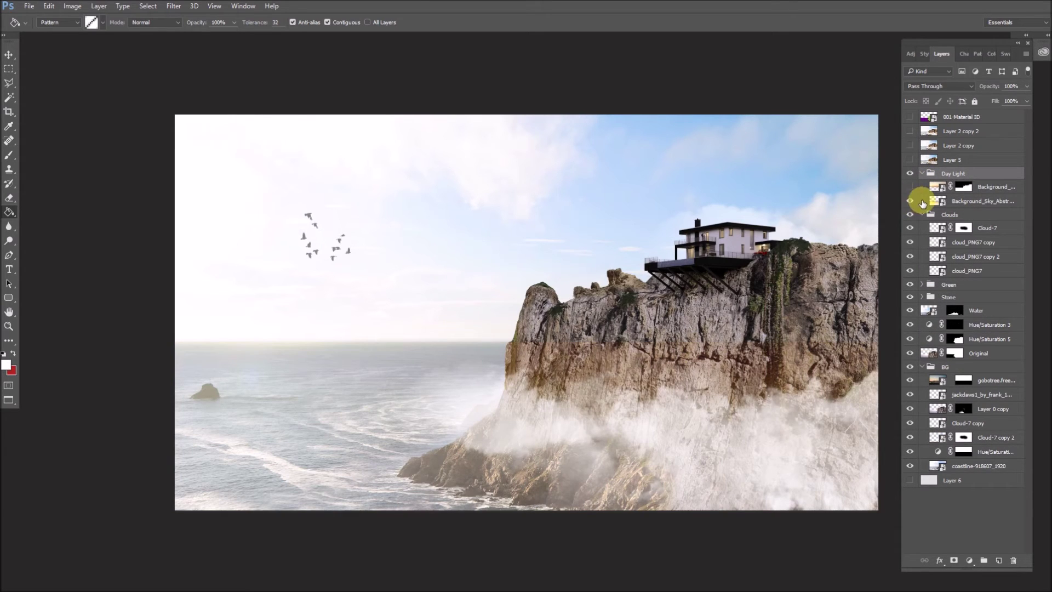
left_click(924, 202)
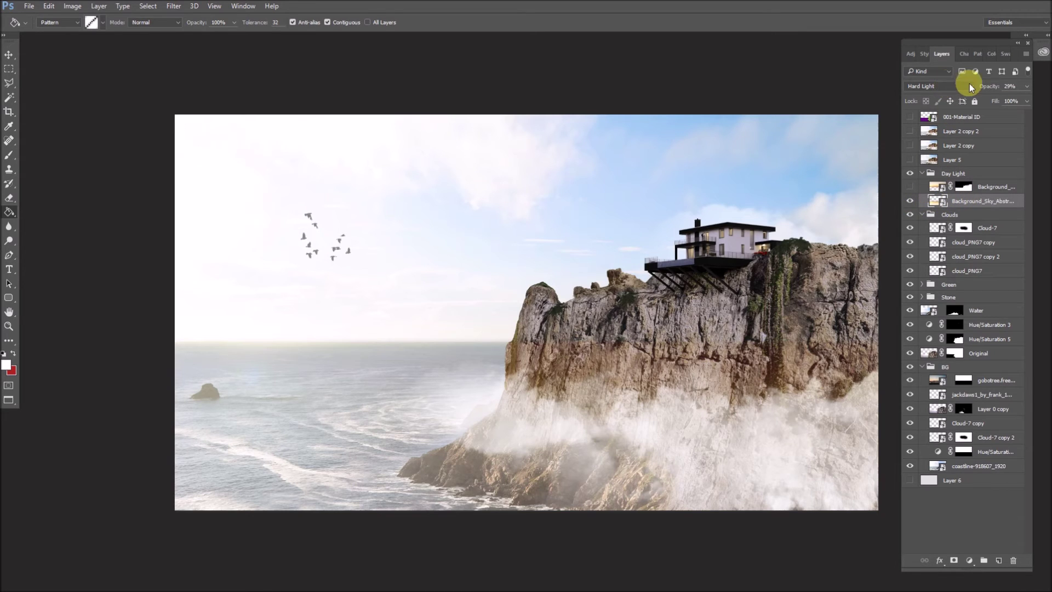
left_click_drag(987, 86, 1035, 85)
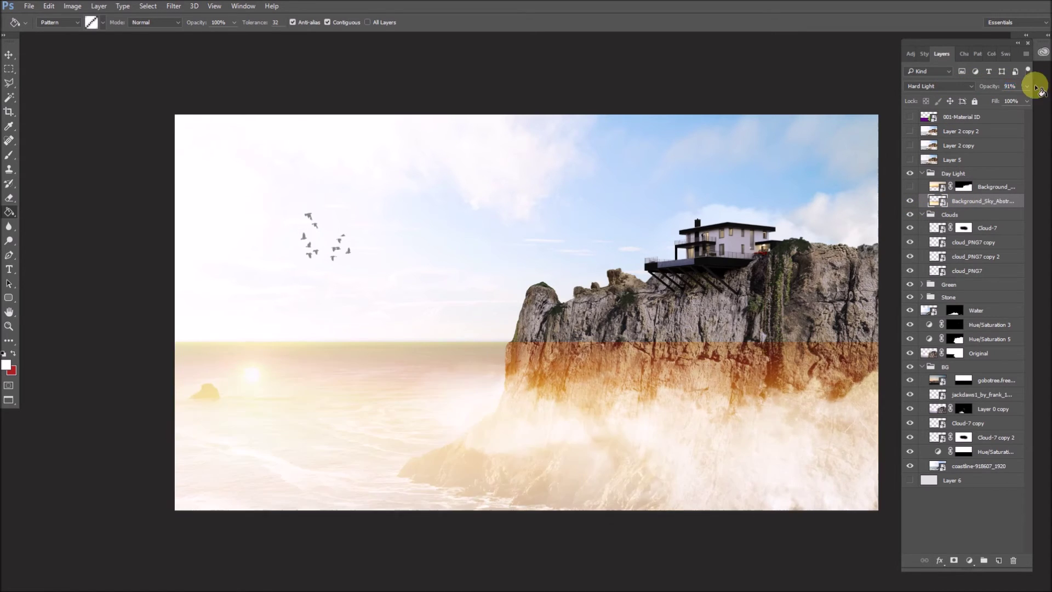
Step: Test Normal blending on the sky layer, then return it to Hard Light at about 29% opacity
left_click(941, 86)
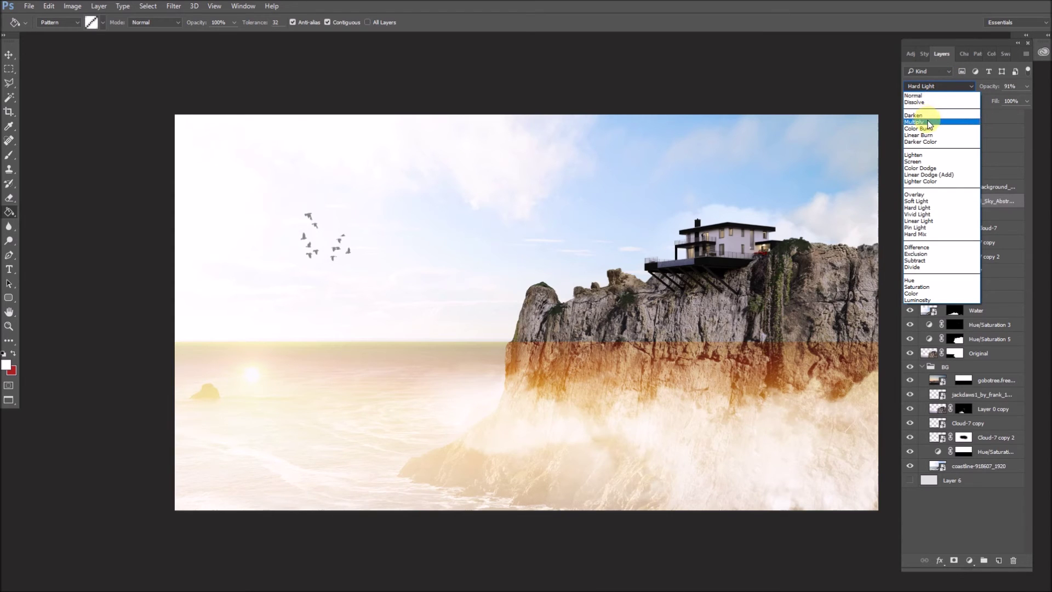
left_click(942, 88)
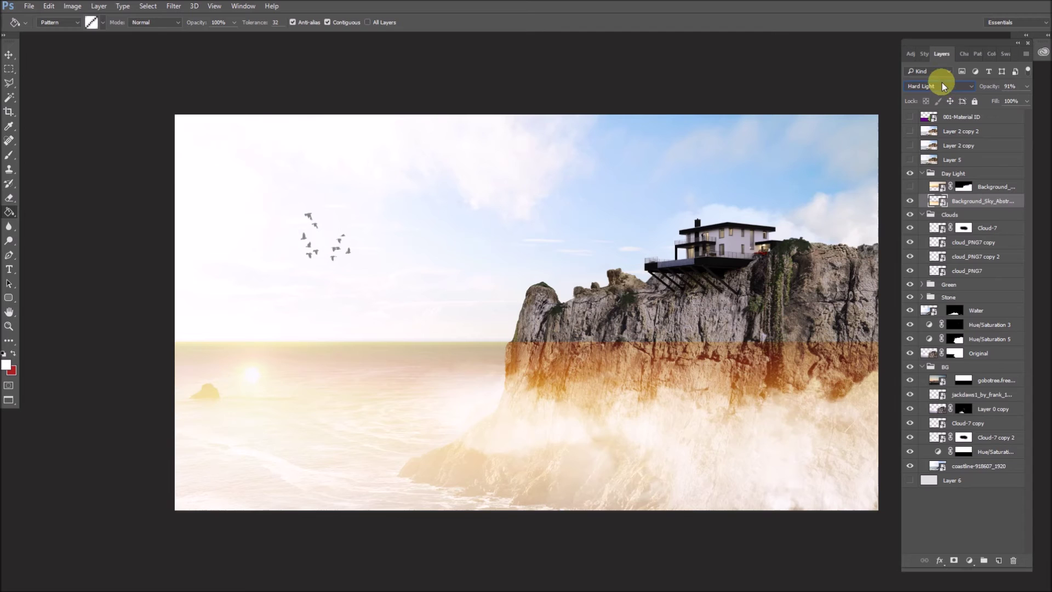
left_click(941, 86)
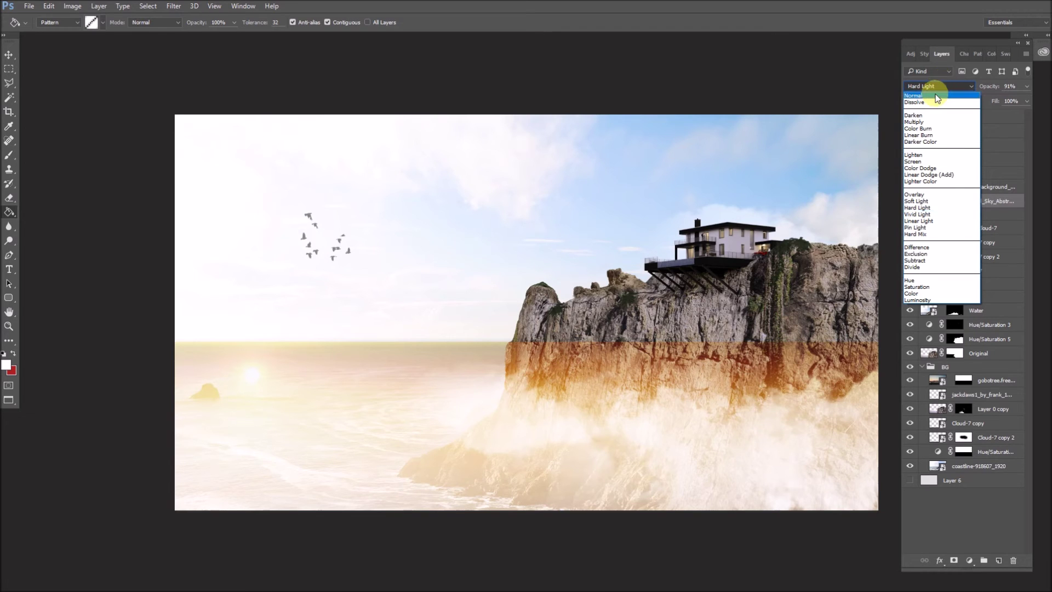
left_click(937, 96)
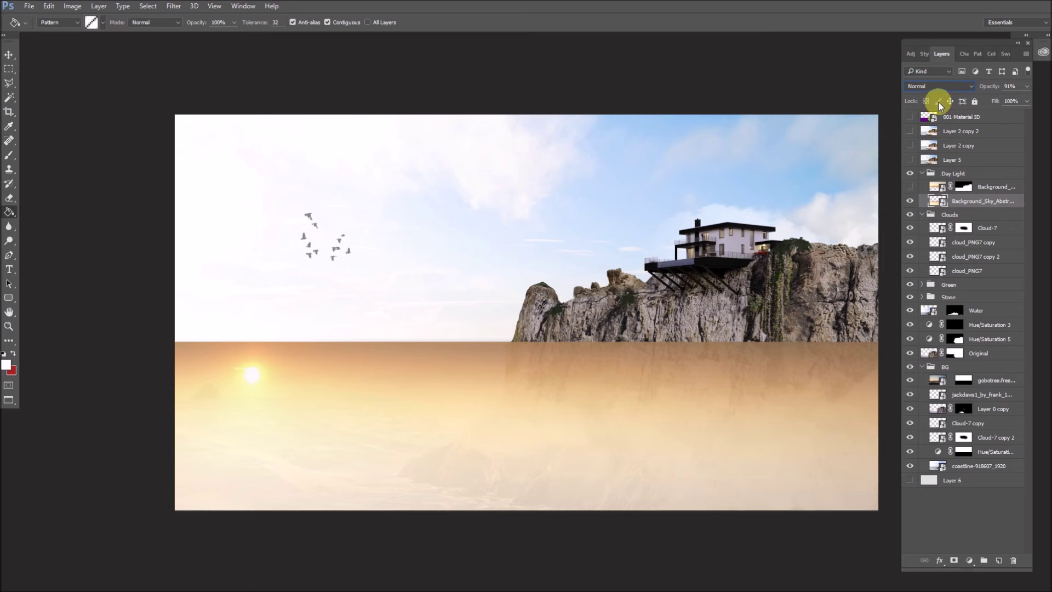
key("ctrl+z")
left_click_drag(988, 91, 957, 99)
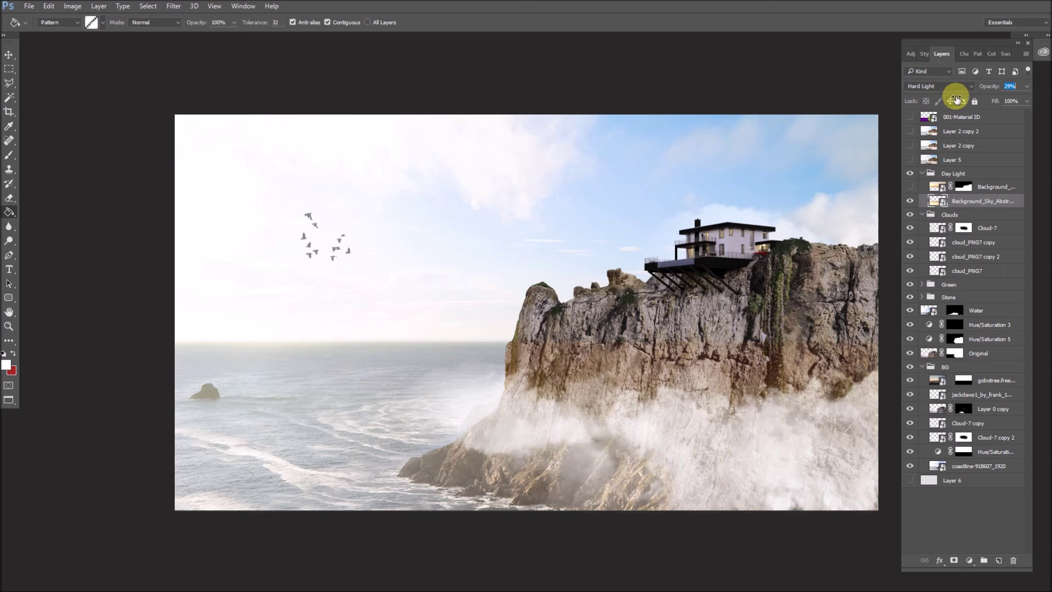
Step: Preview the masked sky layer on and off and view its mask alone before returning to the composite
left_click(909, 187)
left_click(909, 188)
left_click(908, 188)
left_click(964, 189)
left_click(964, 189, "alt")
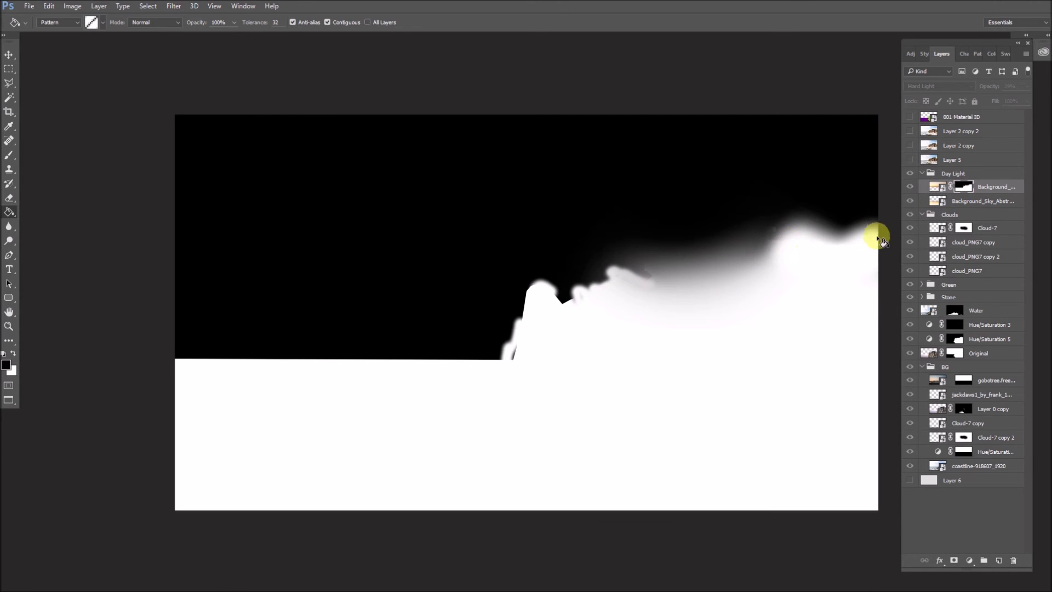
left_click(932, 188)
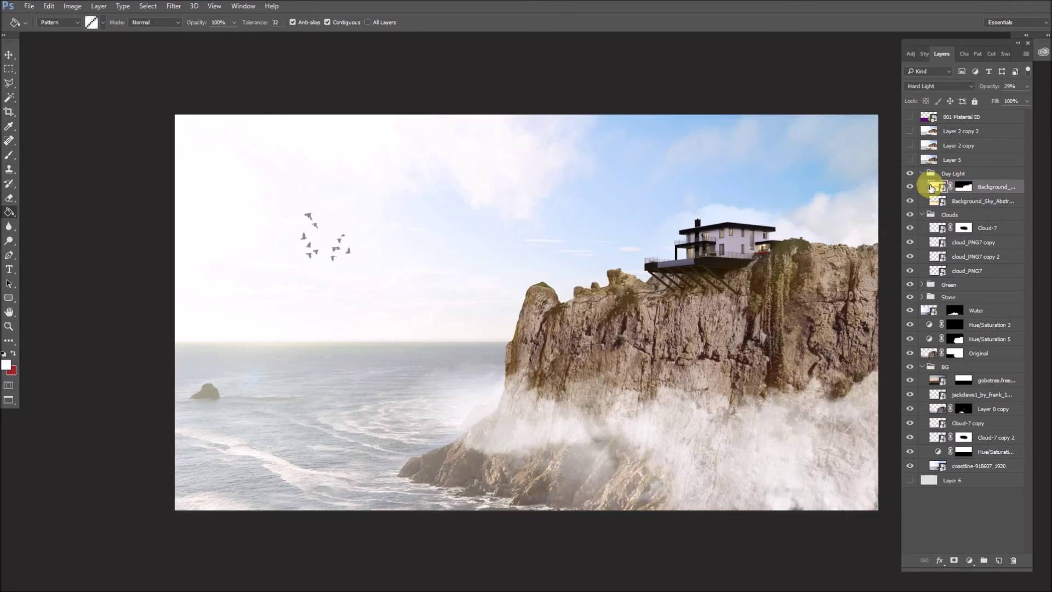
Step: Compare the Day Light group, then show Layer 5 and the hazy Layer 2 copy
left_click(910, 173)
left_click(911, 175)
left_click(910, 160)
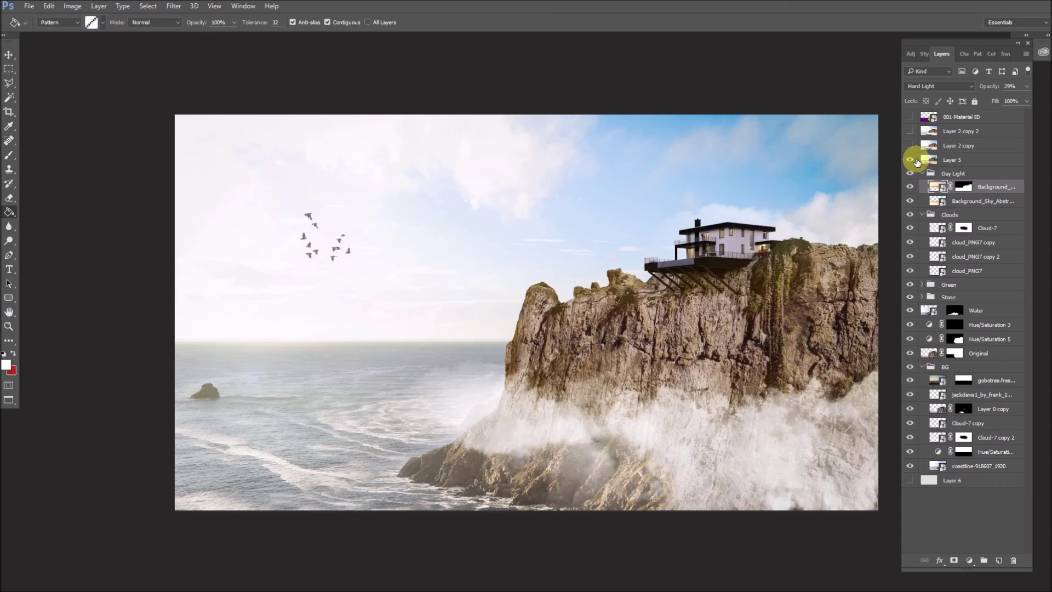
left_click(910, 146)
Step: Test Layer 2 copy at Normal 100% opacity, then return it to Screen blending
left_click(939, 146)
left_click(953, 88)
left_click(946, 95)
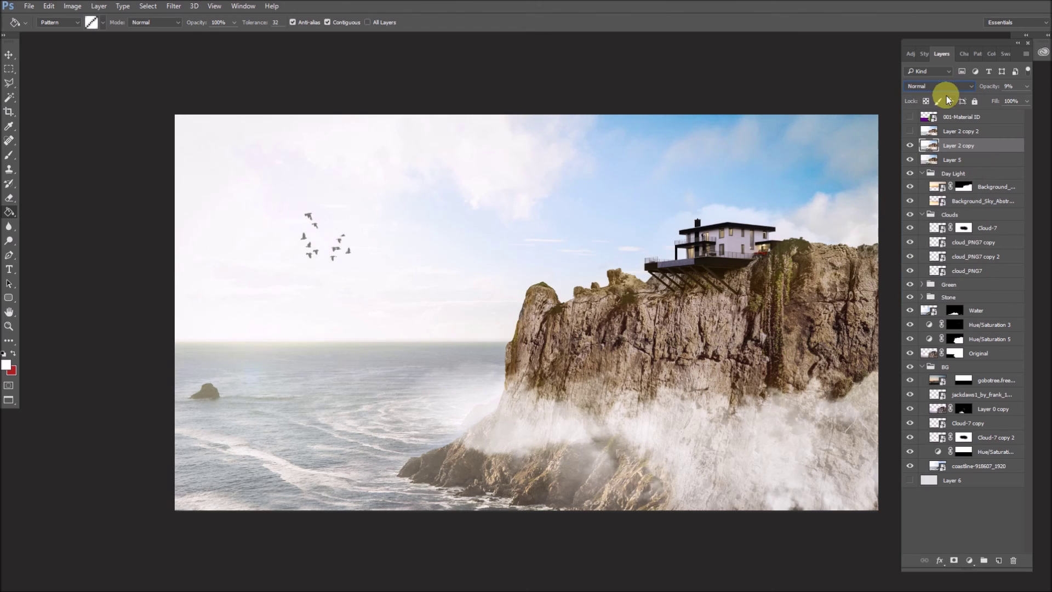
left_click_drag(989, 86, 1047, 87)
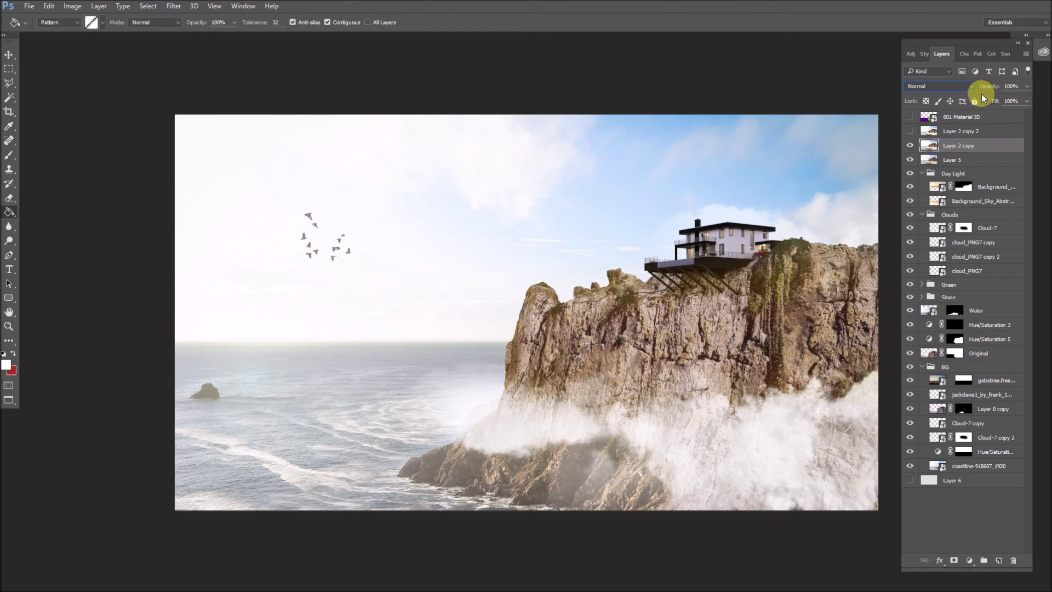
left_click(909, 146)
left_click(908, 148)
left_click_drag(985, 86, 937, 96)
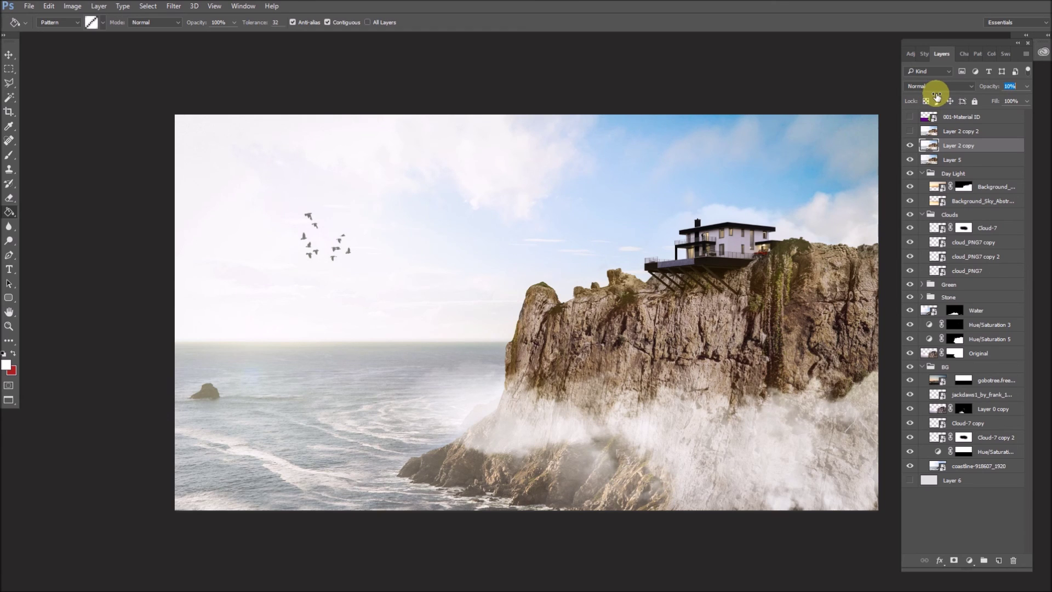
left_click(938, 90)
left_click(933, 164)
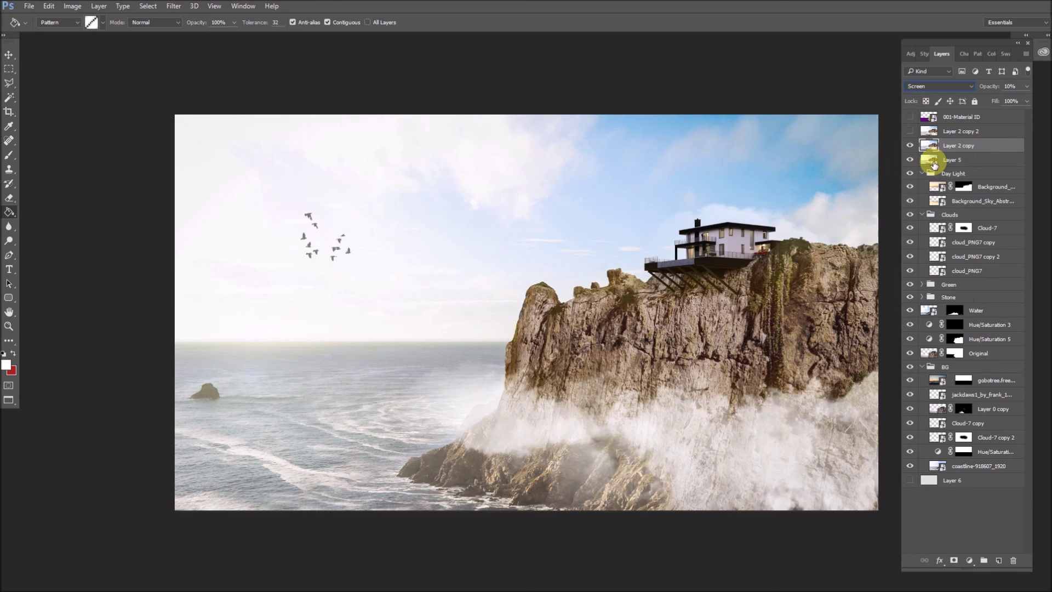
Step: Select Layer 2 copy 2 (Overlay, 11%) and compare it on and off
left_click(921, 131)
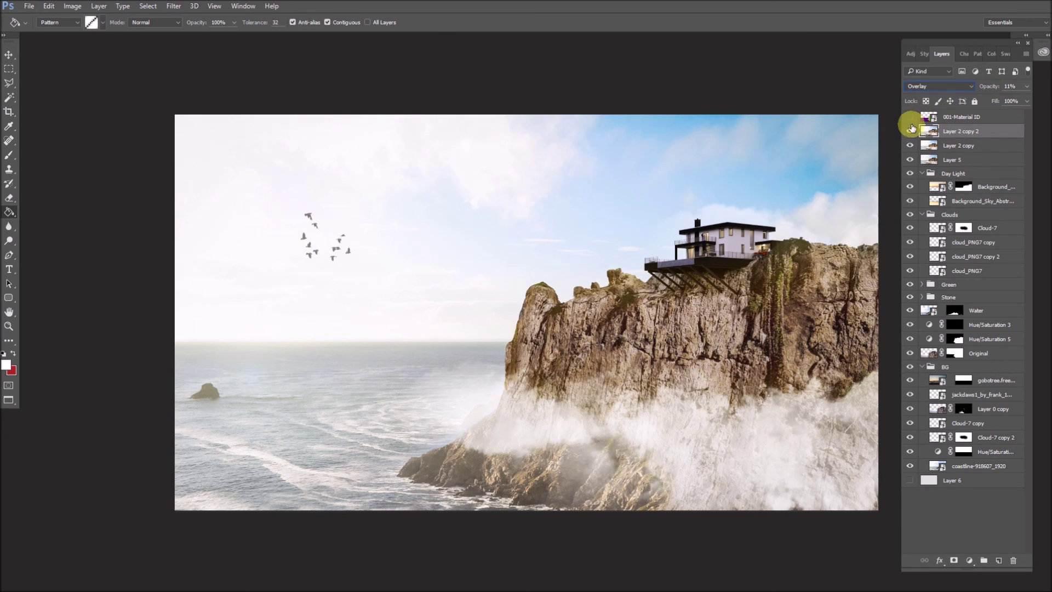
left_click(910, 133)
left_click(911, 132)
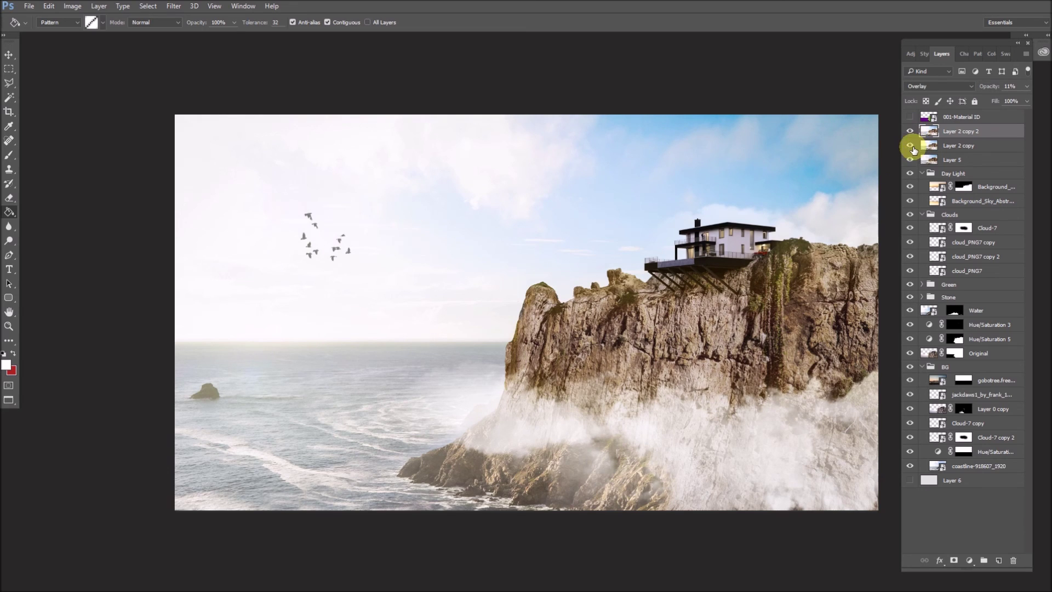